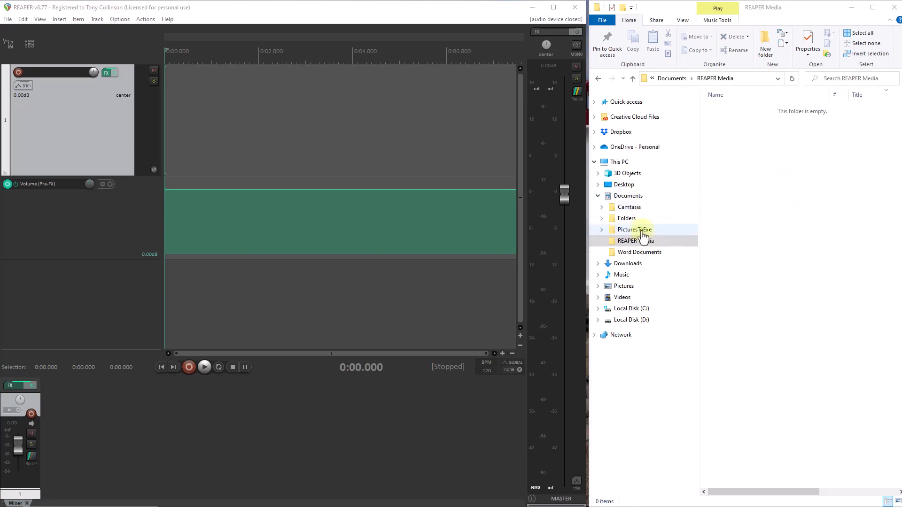
Step: Inspect the contents of the PicturesToExe folder in Documents and return to the REAPER Media folder
left_click(613, 233)
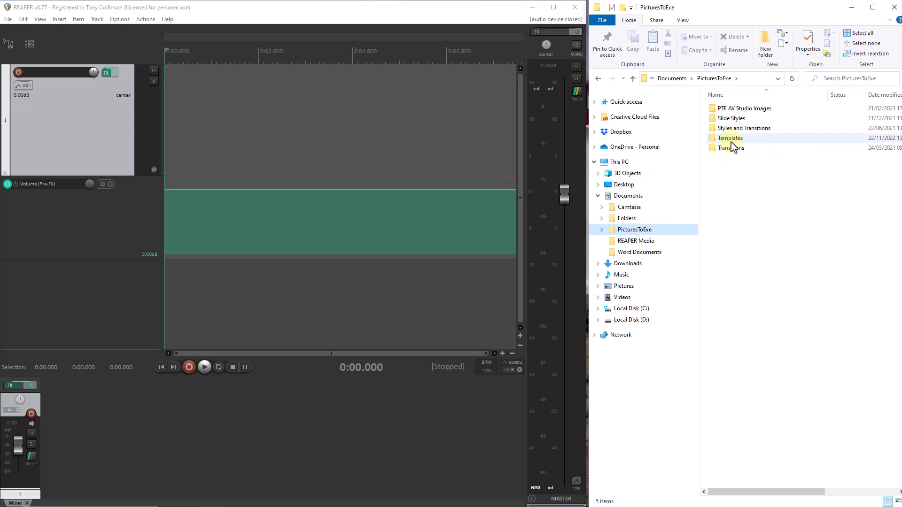
mouse_move(730, 143)
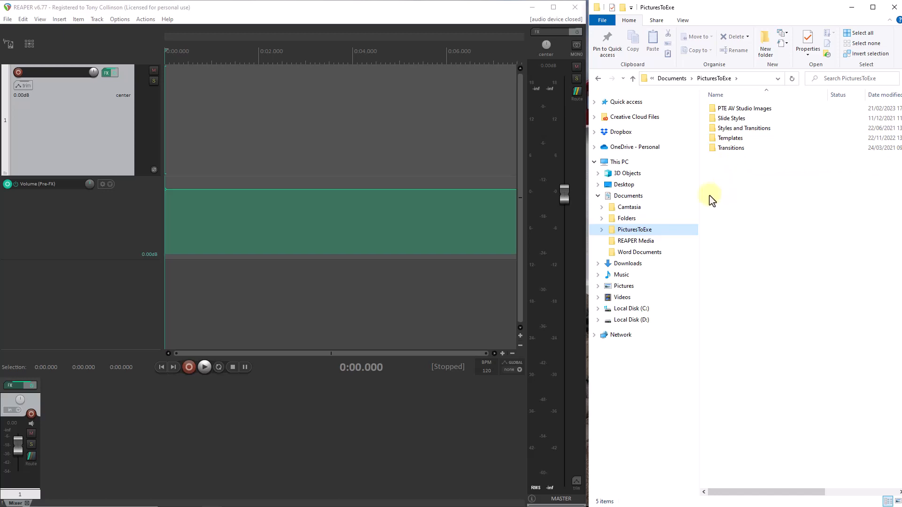
left_click(615, 247)
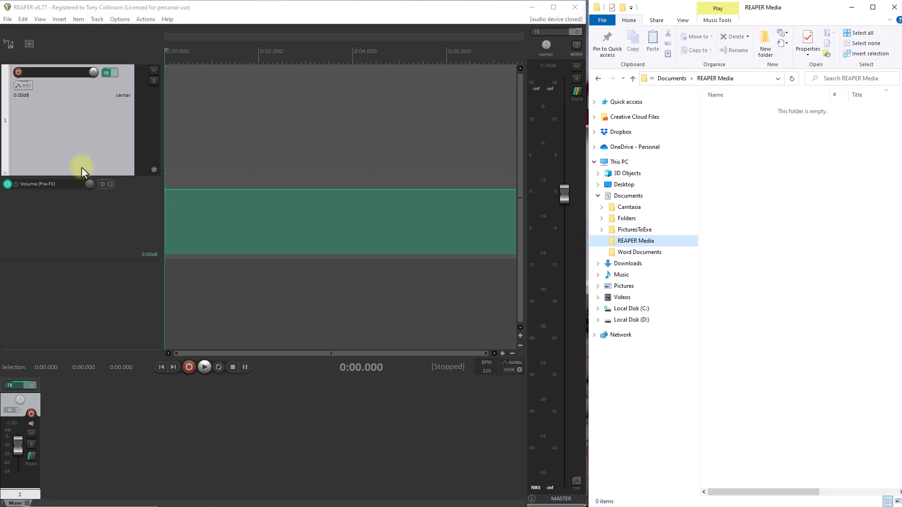
Step: Check the path for saving media files in REAPER's project settings and accept the settings
left_click(7, 19)
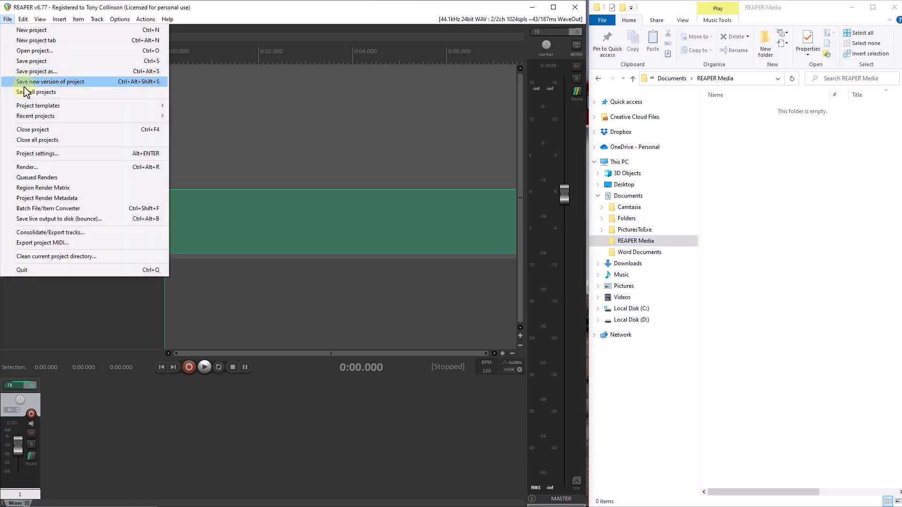
left_click(29, 155)
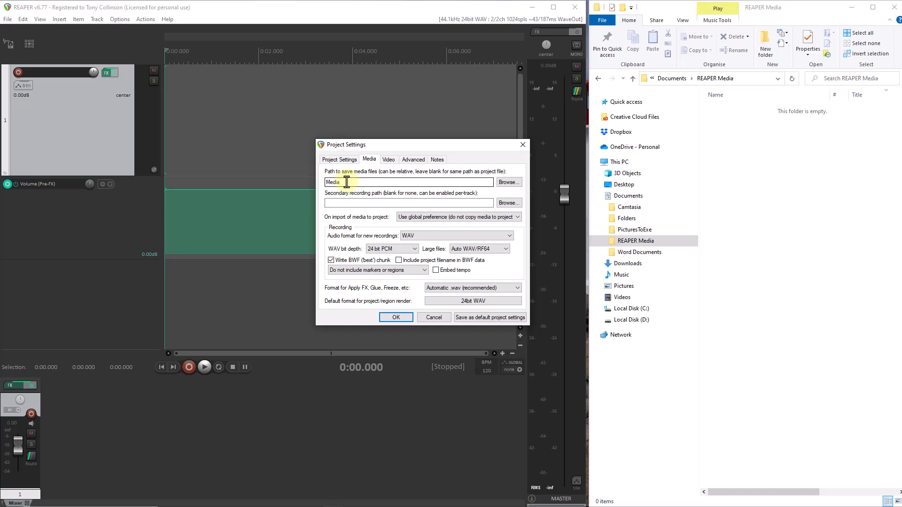
left_click(402, 318)
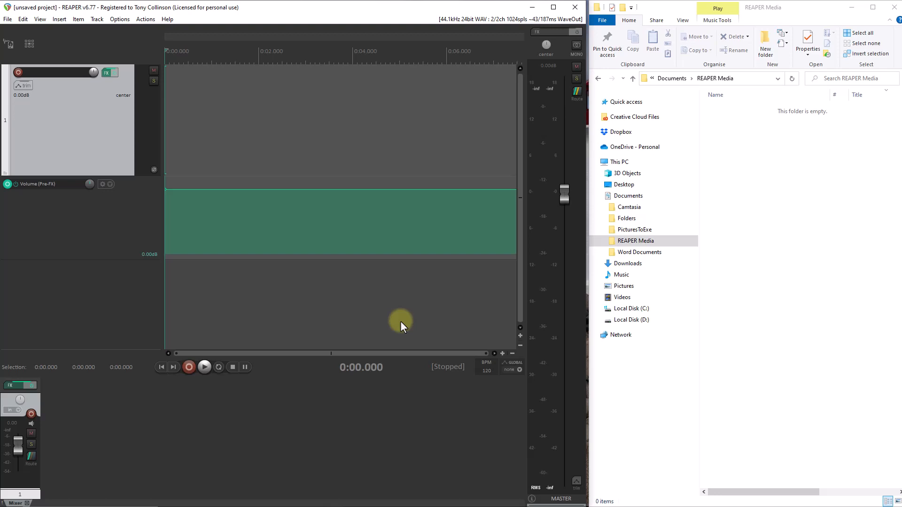
Step: Create a new folder named "REAPER Temp Files" inside the Documents folder
left_click(622, 198)
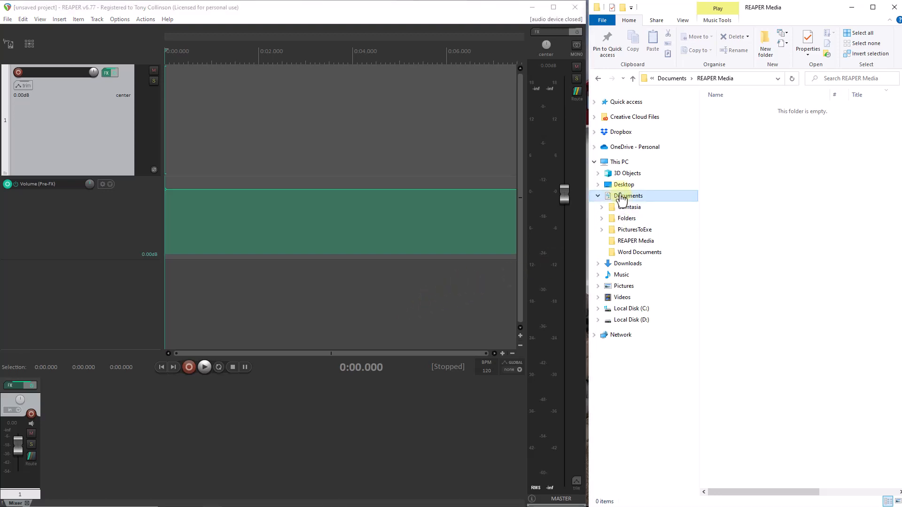
right_click(757, 236)
mouse_move(770, 365)
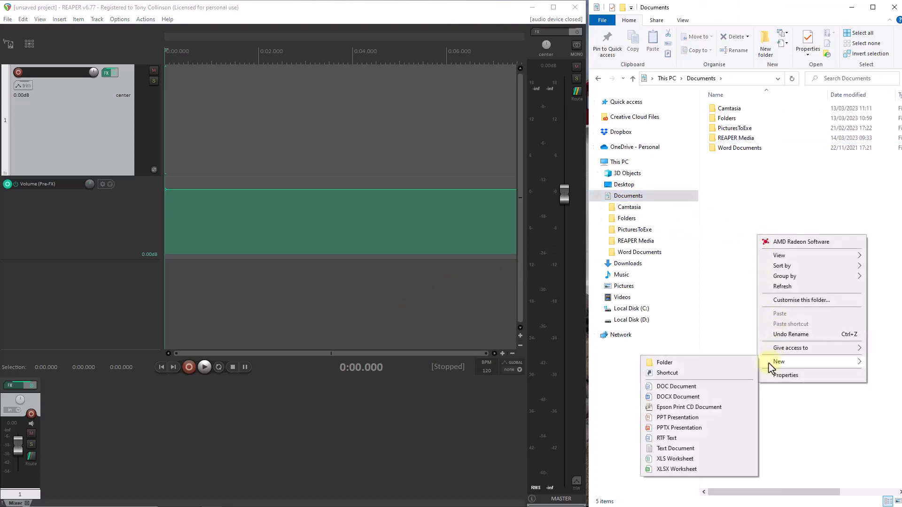
left_click(739, 364)
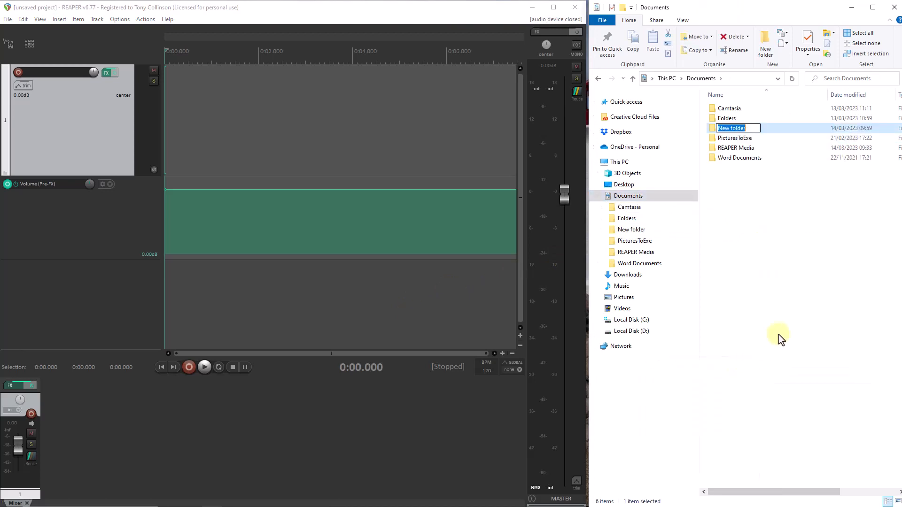
type("REAPER Temp Files")
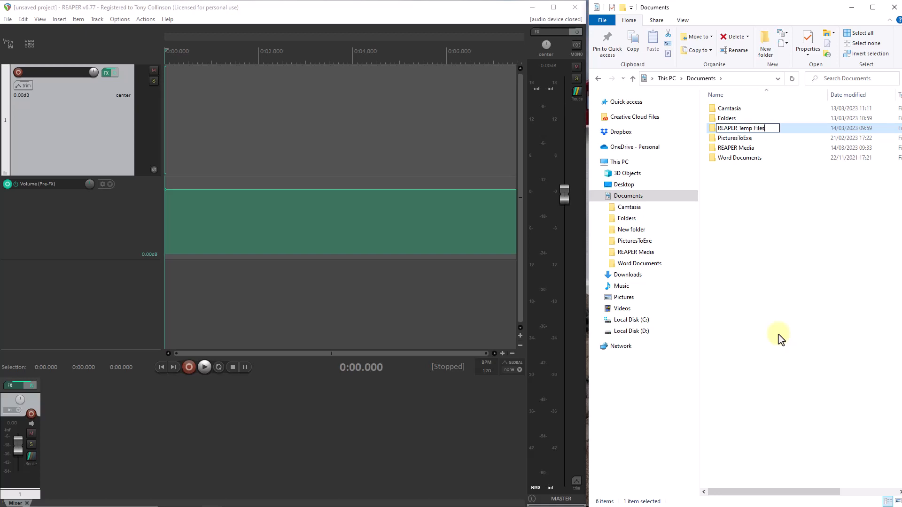
left_click(712, 129)
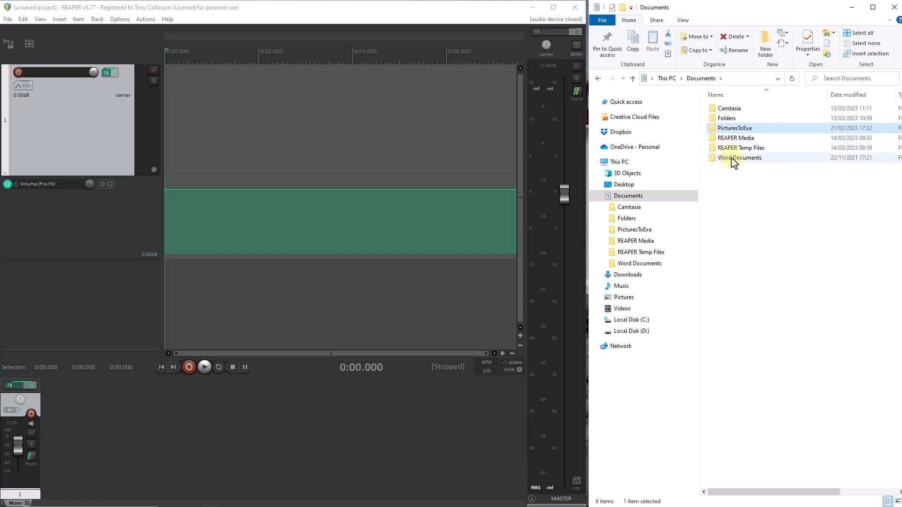
Step: Open the REAPER Temp Files folder and create a subfolder in it named "REAPEAKS"
double_click(719, 147)
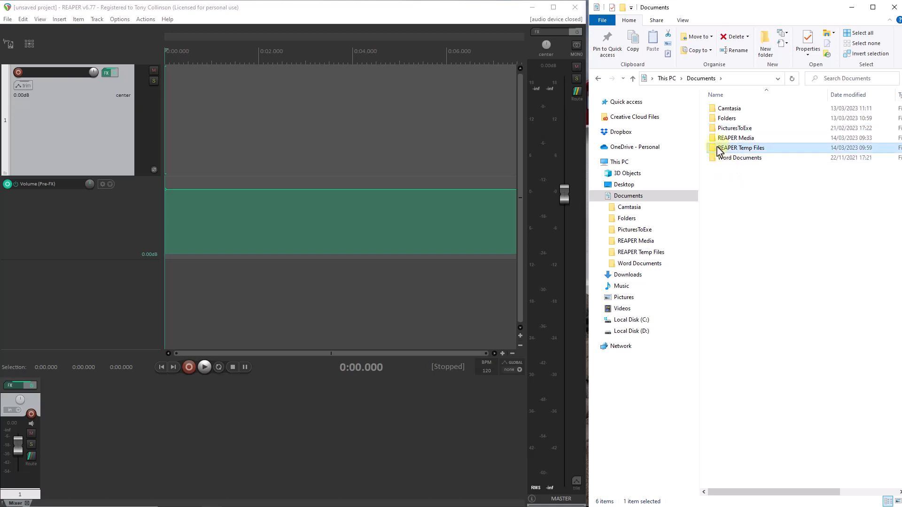
right_click(742, 192)
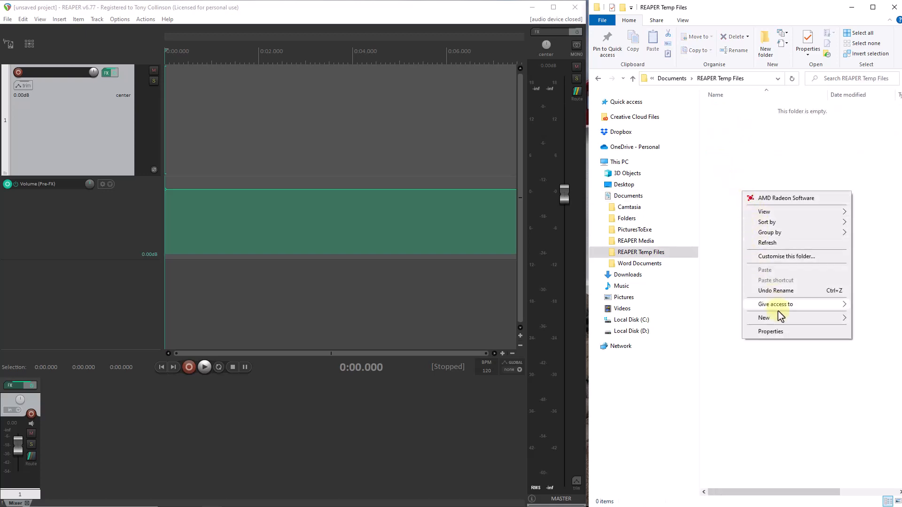
mouse_move(783, 326)
left_click(725, 319)
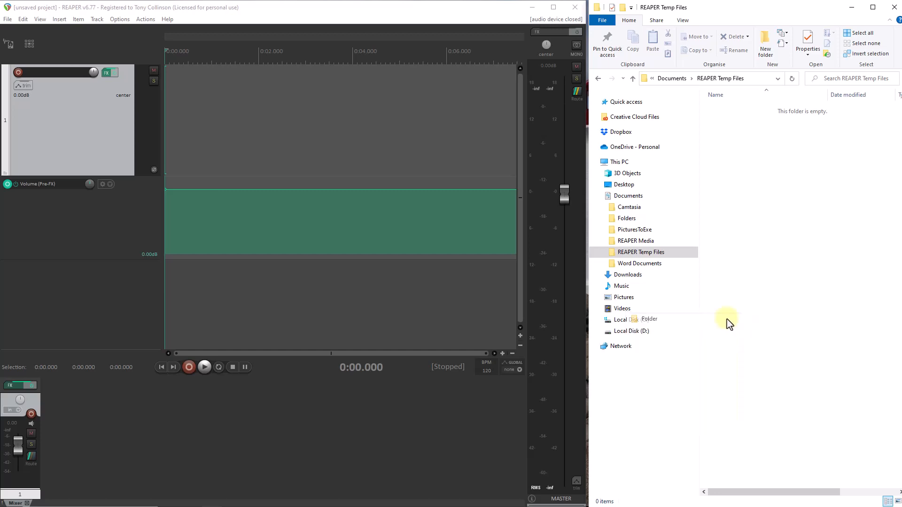
type("RE")
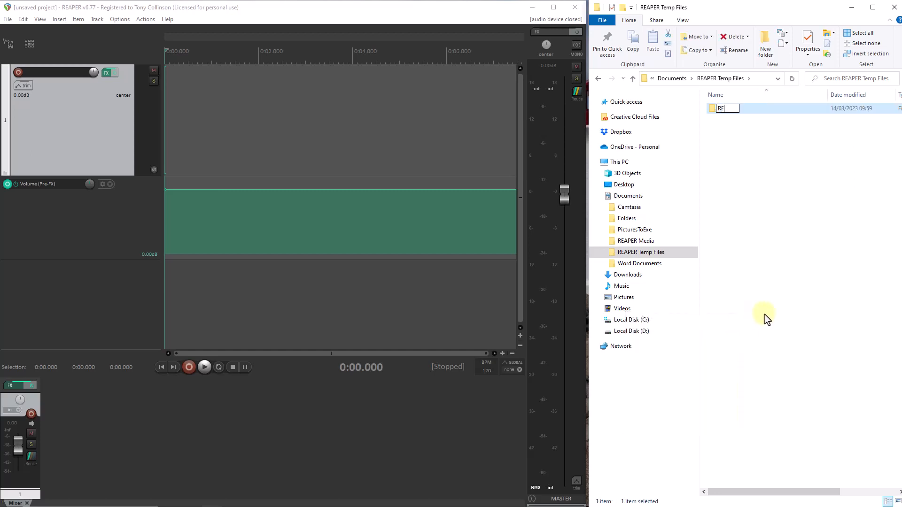
type("APEAKS")
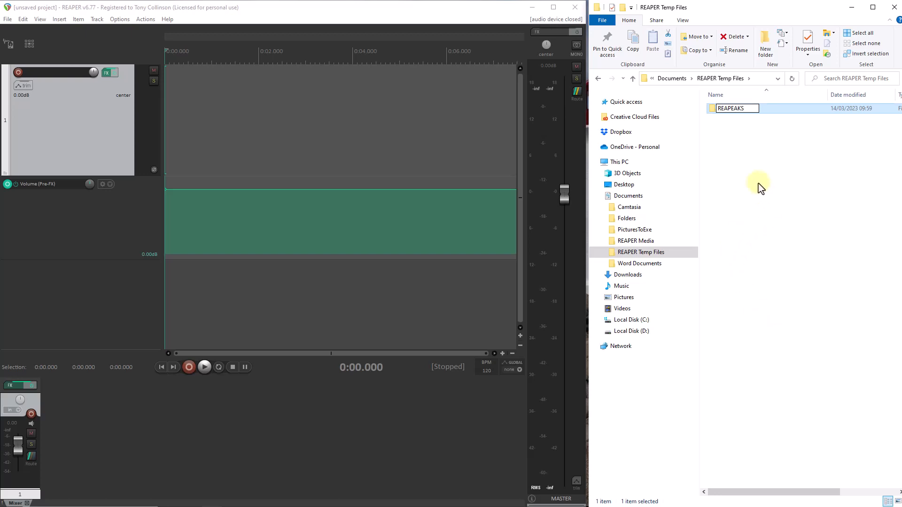
left_click(746, 162)
Step: Create a second subfolder named "BACKUPS" inside REAPER Temp Files
right_click(747, 162)
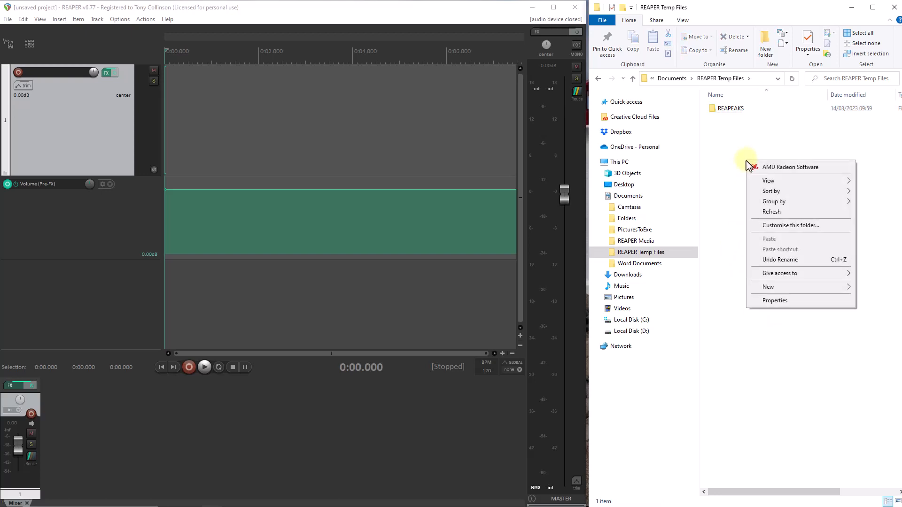
mouse_move(775, 287)
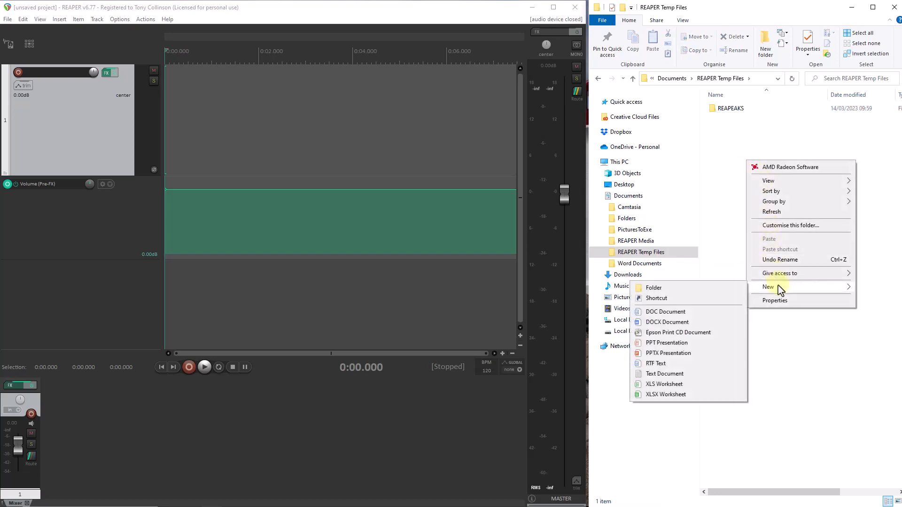
left_click(654, 288)
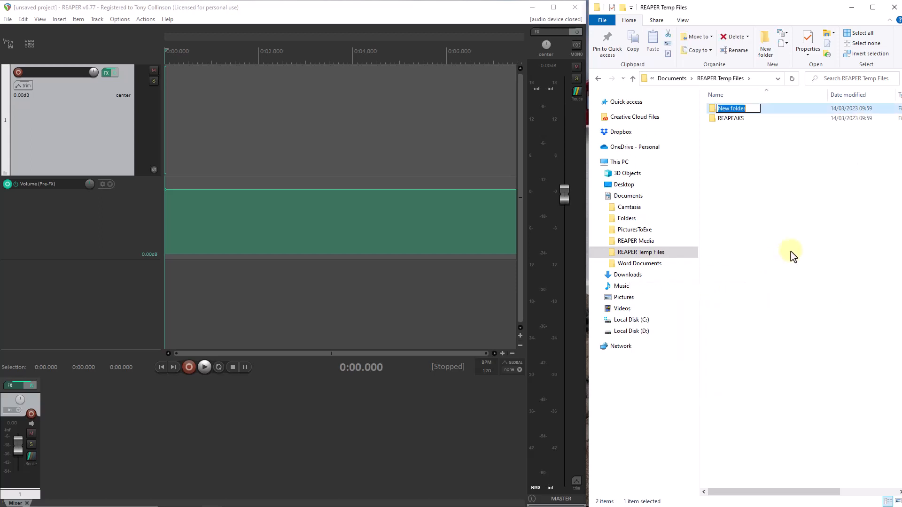
type("BACKUPS")
left_click(771, 230)
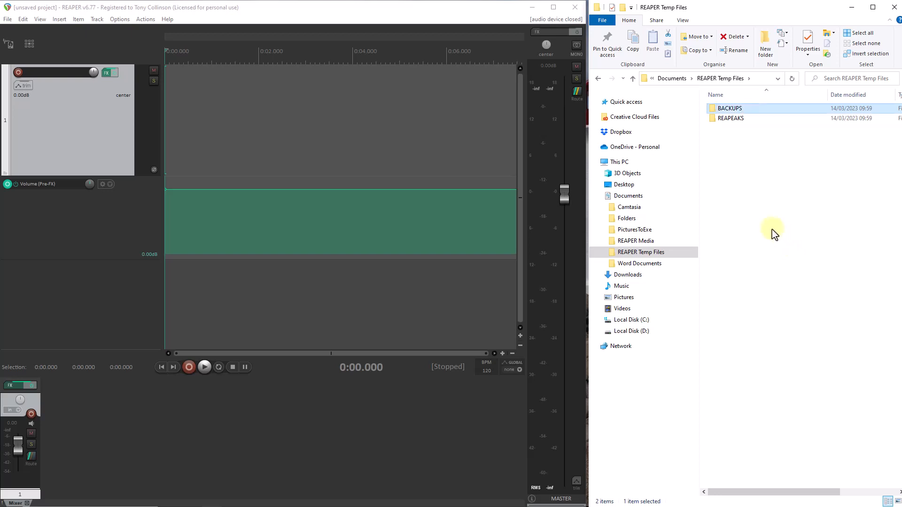
Step: Open the REAPER Media folder and create a subfolder in it named "AV Projects"
left_click(645, 242)
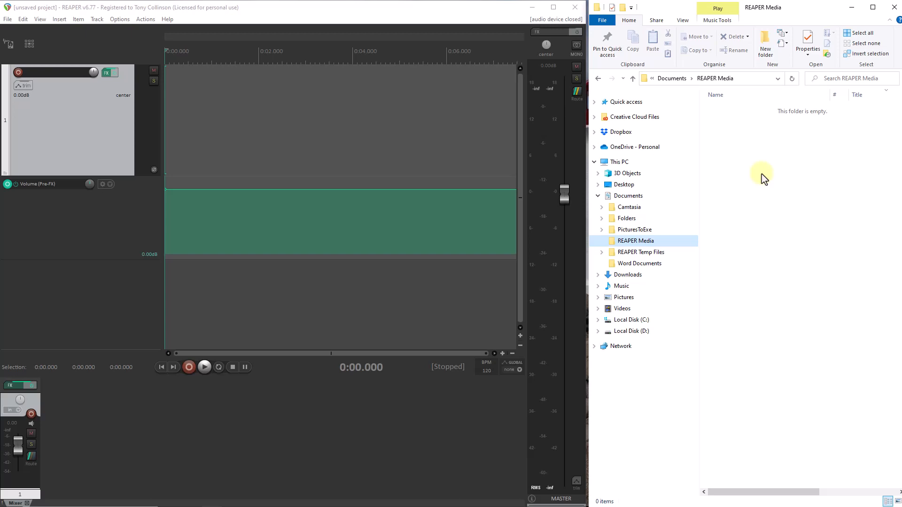
right_click(810, 188)
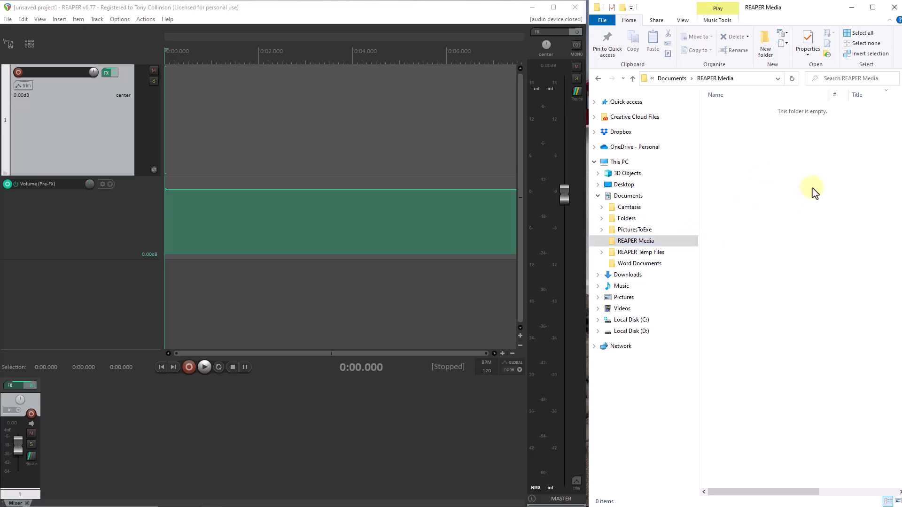
mouse_move(824, 312)
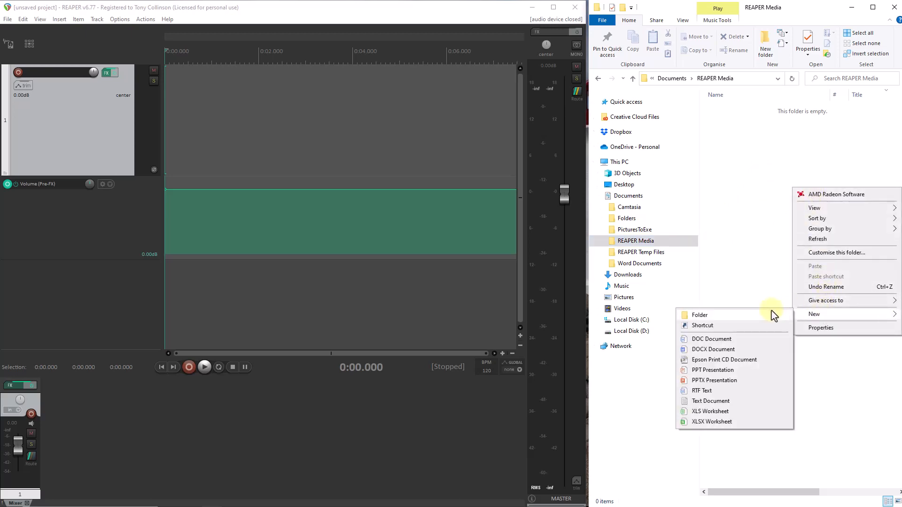
left_click(769, 314)
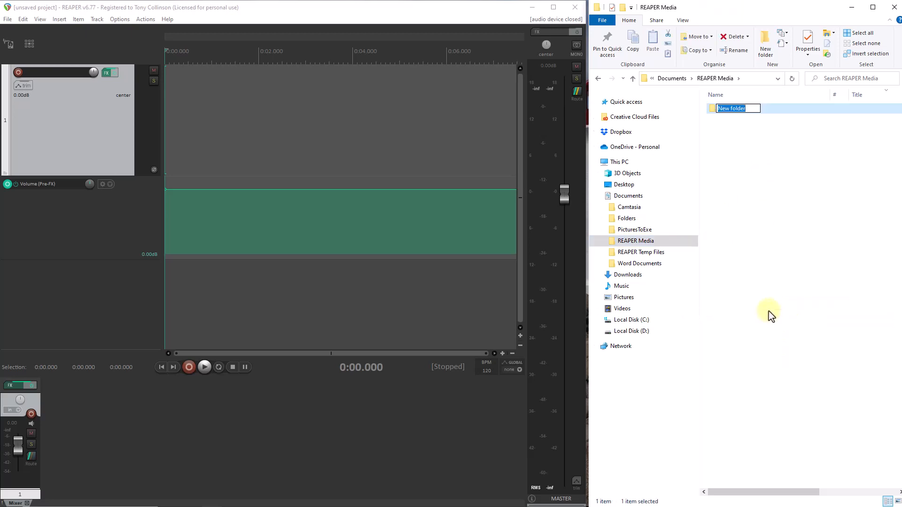
type("AV Proje")
type("cts")
left_click(804, 225)
Step: Create a subfolder named "Rendered Files" in the REAPER Media folder
right_click(803, 226)
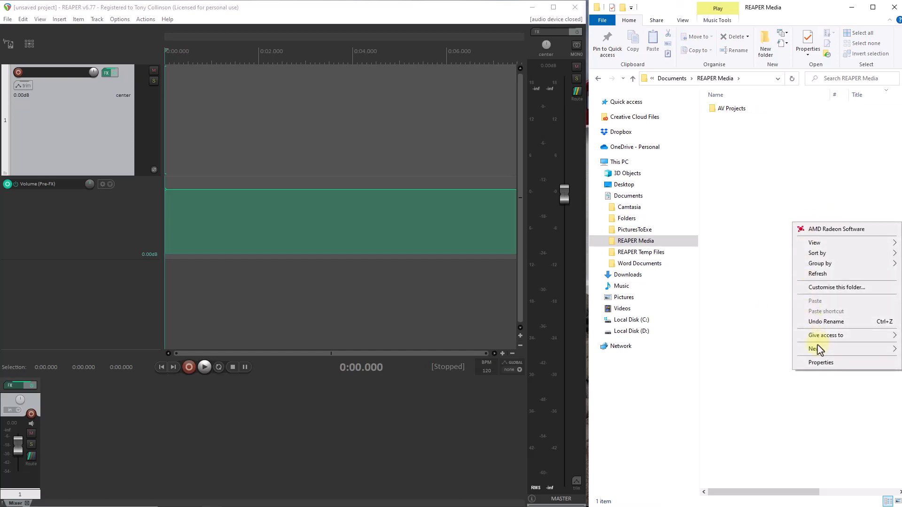
mouse_move(815, 351)
left_click(762, 352)
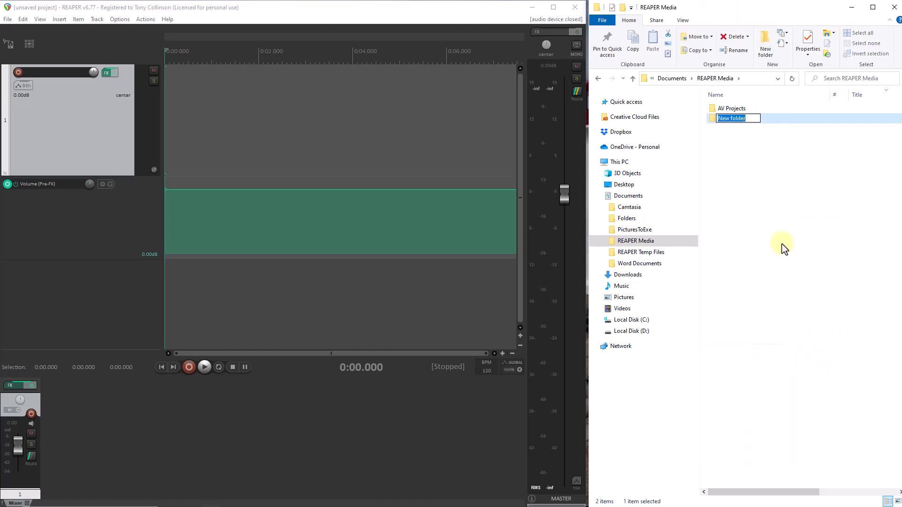
type("Re")
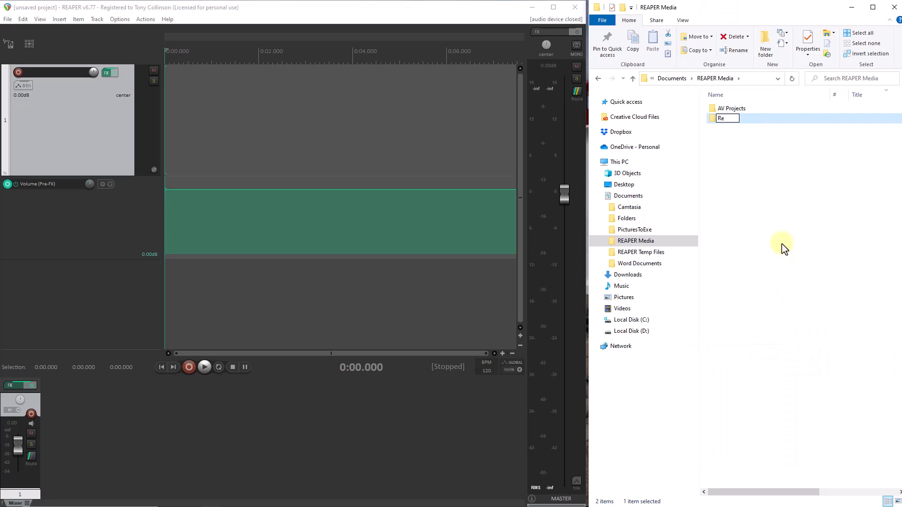
type("ndered Files")
left_click(734, 188)
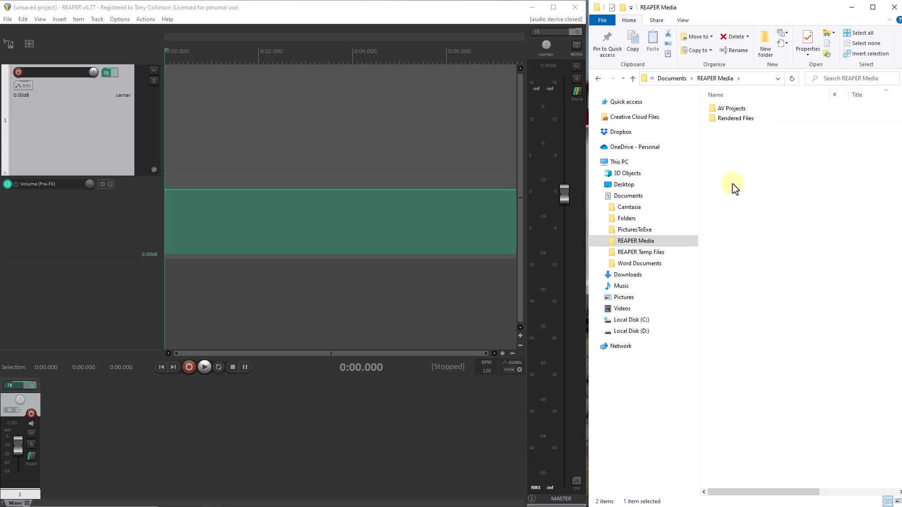
Step: Create a subfolder named "Uncategorised" in the REAPER Media folder
right_click(732, 179)
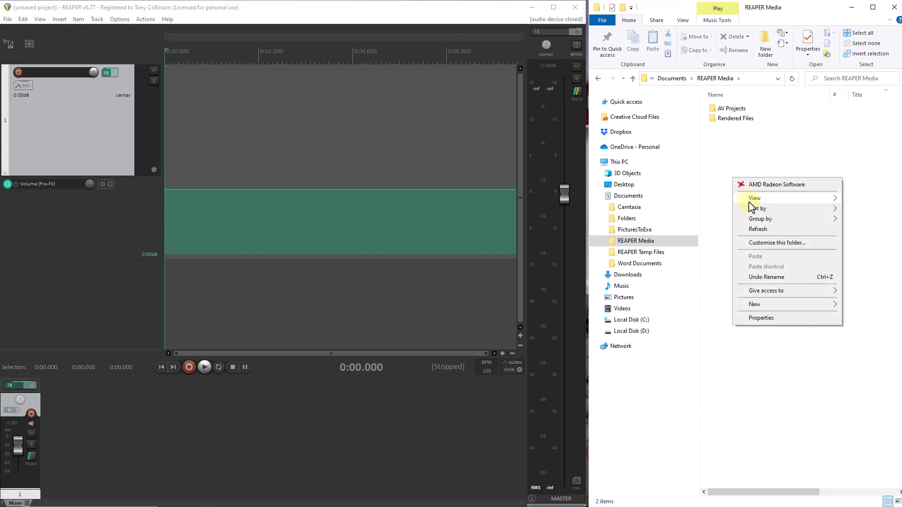
mouse_move(791, 304)
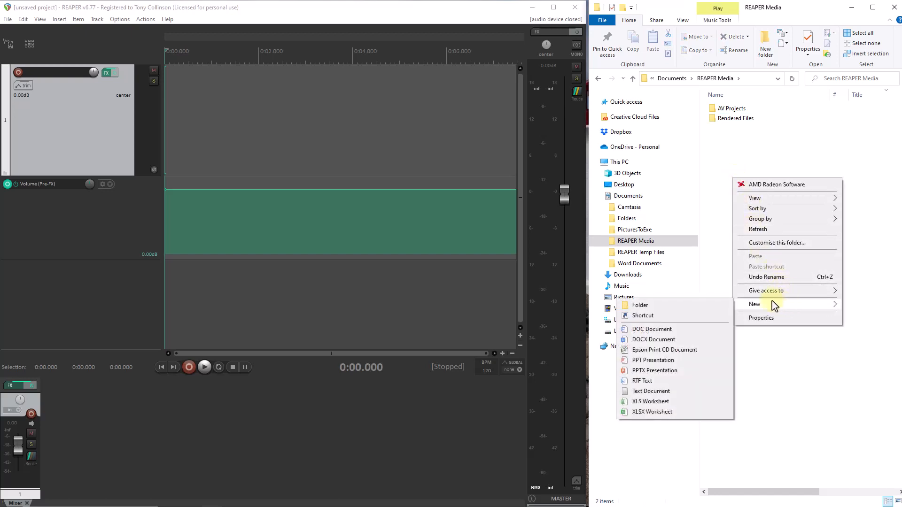
left_click(720, 307)
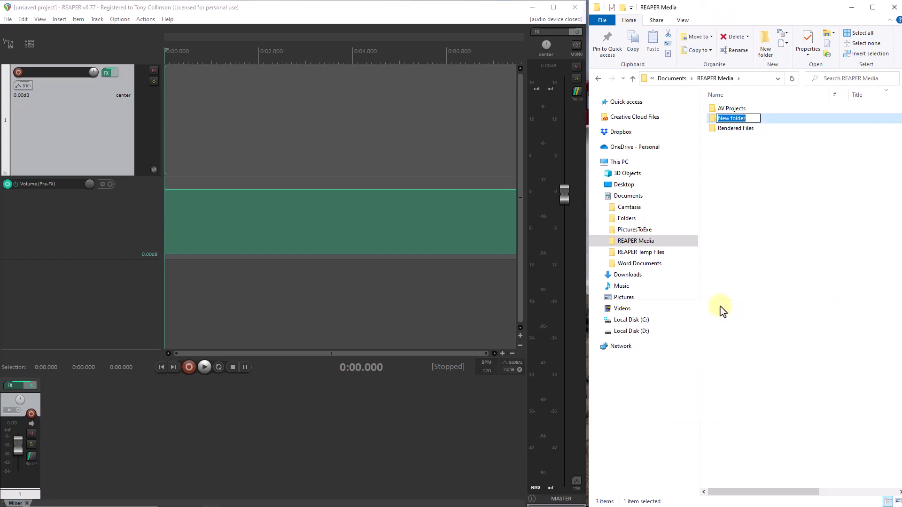
type("Uncategorised")
left_click(785, 177)
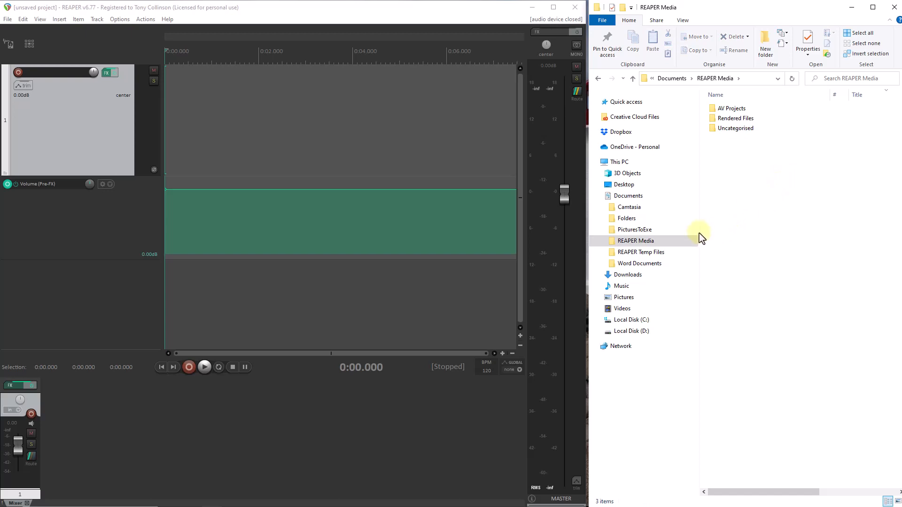
Step: Review the subfolders of REAPER Media and REAPER Temp Files, ending in the REAPER Media folder
left_click(658, 245)
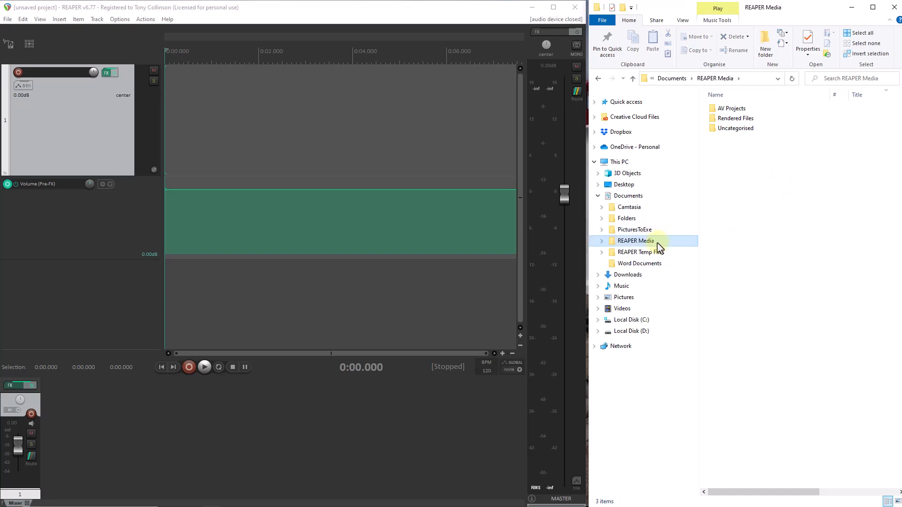
left_click(628, 254)
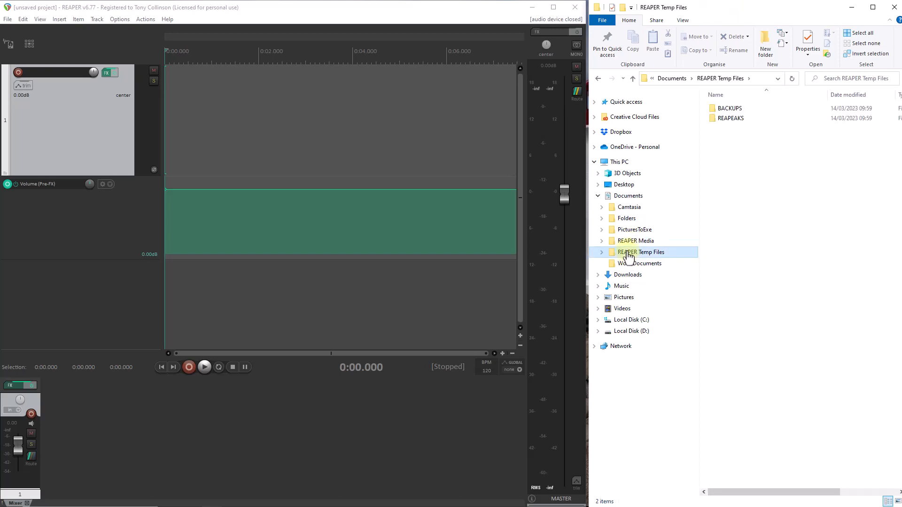
left_click(627, 245)
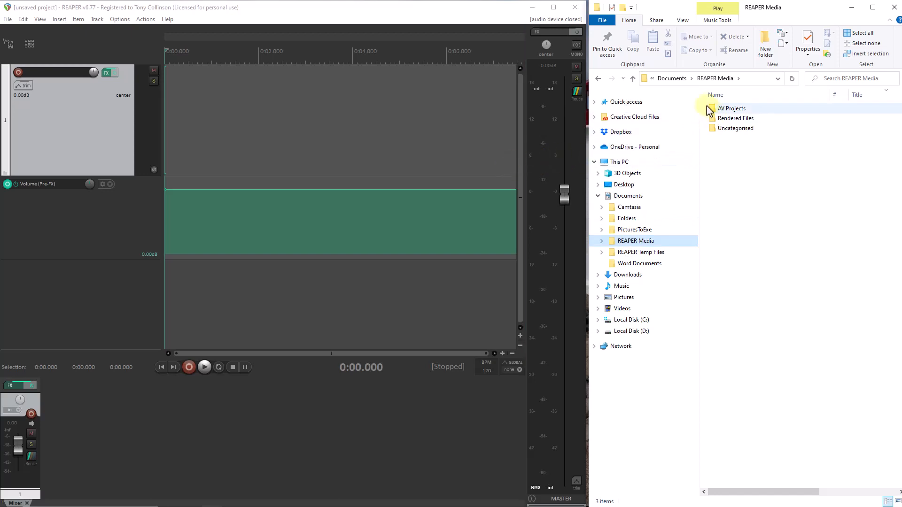
Step: Open the AV Projects folder in File Explorer and start a new REAPER project without saving the current one
double_click(724, 108)
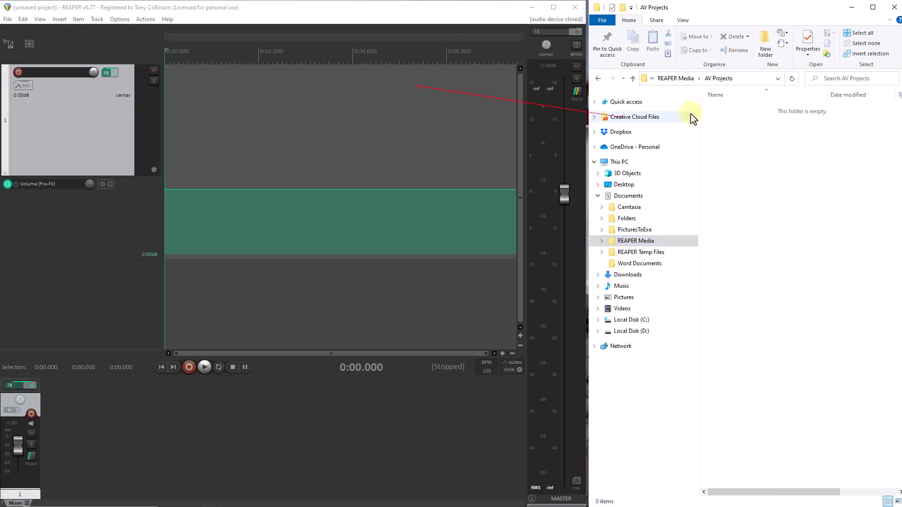
left_click(8, 19)
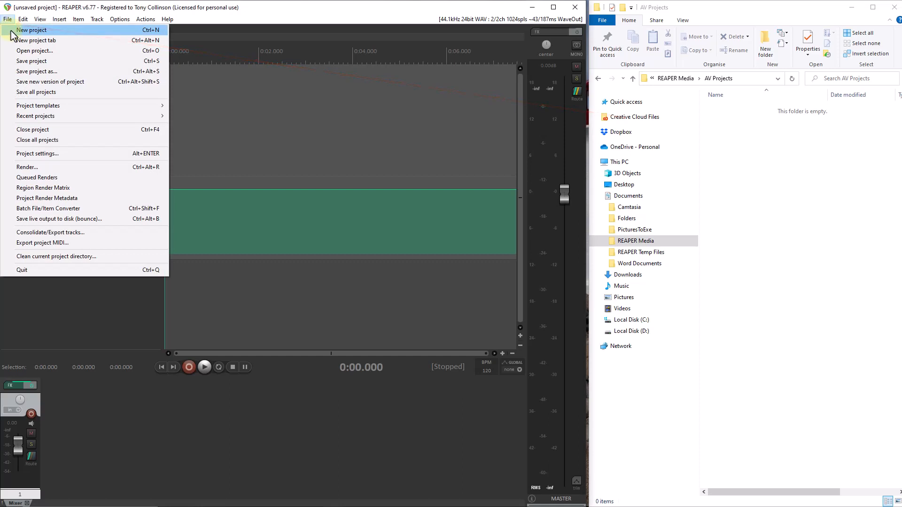
left_click(10, 30)
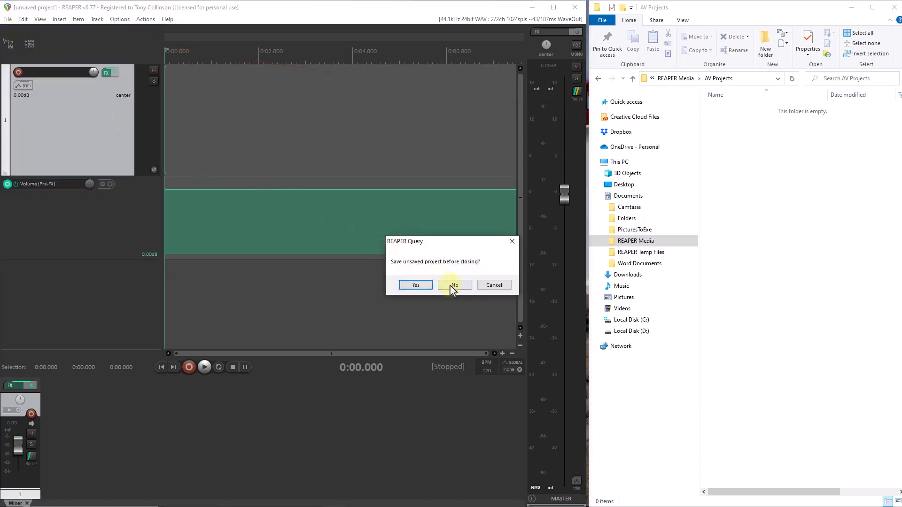
left_click(452, 285)
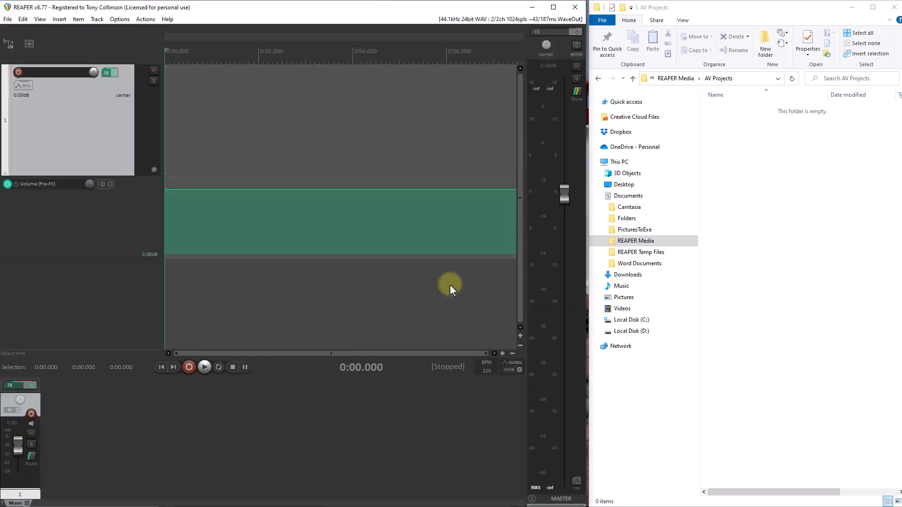
Step: Save the project as "First AV Project" in the AV Projects folder, with its own subdirectory and all media copied into it
left_click(7, 20)
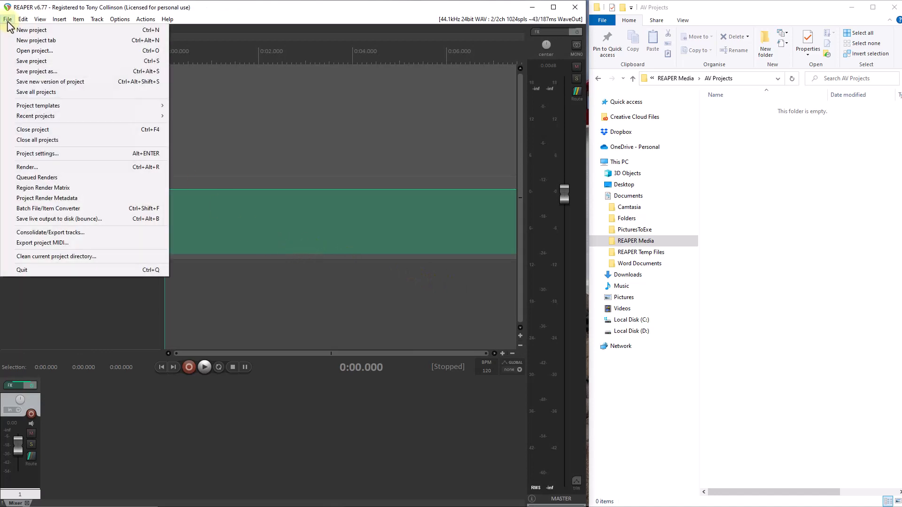
left_click(20, 72)
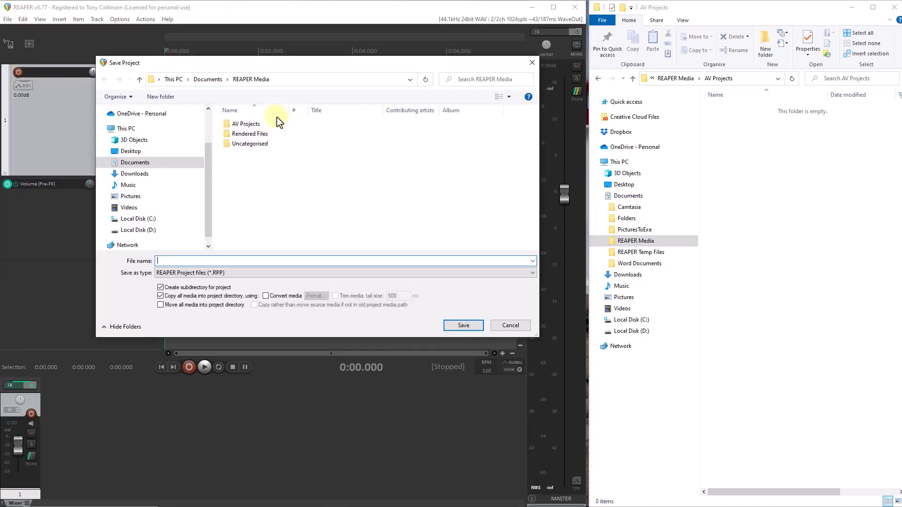
type("First AV Project")
double_click(227, 124)
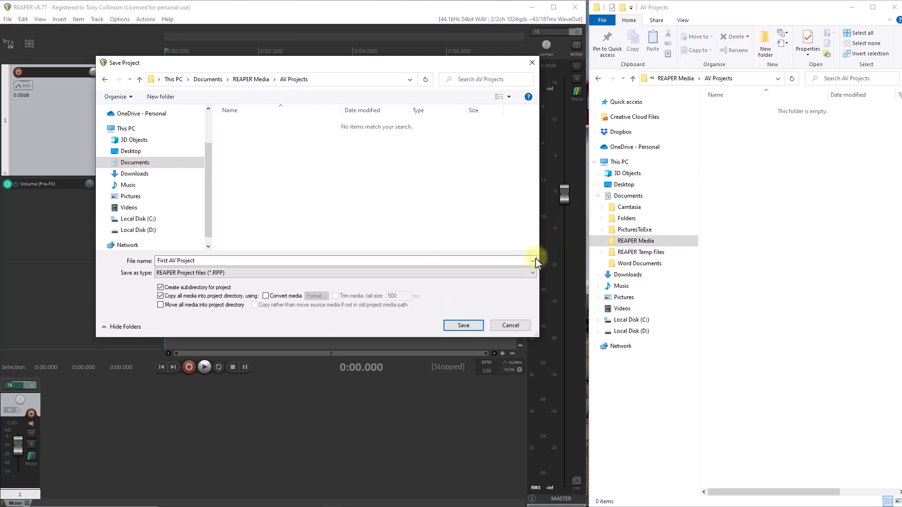
left_click(463, 325)
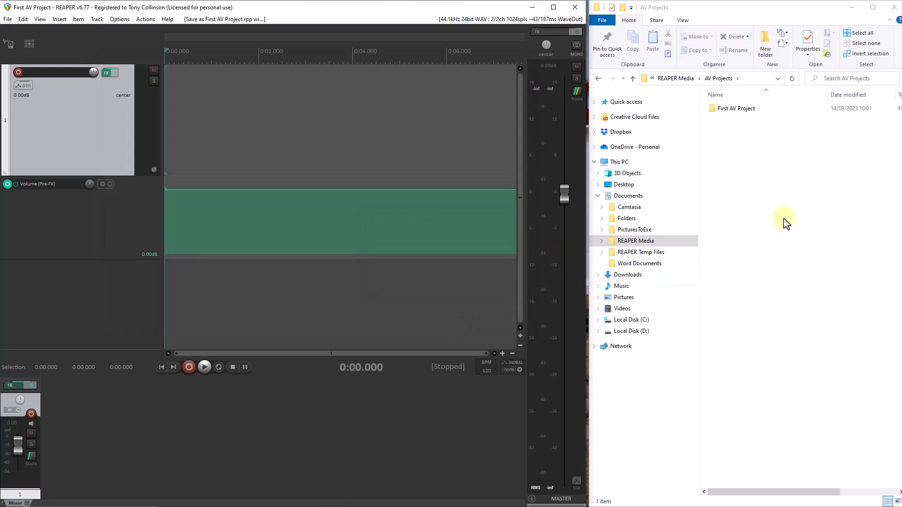
Step: Open the First AV Project's Media folder in File Explorer, then arm track 1 in REAPER and record a short clip from the project start
double_click(714, 111)
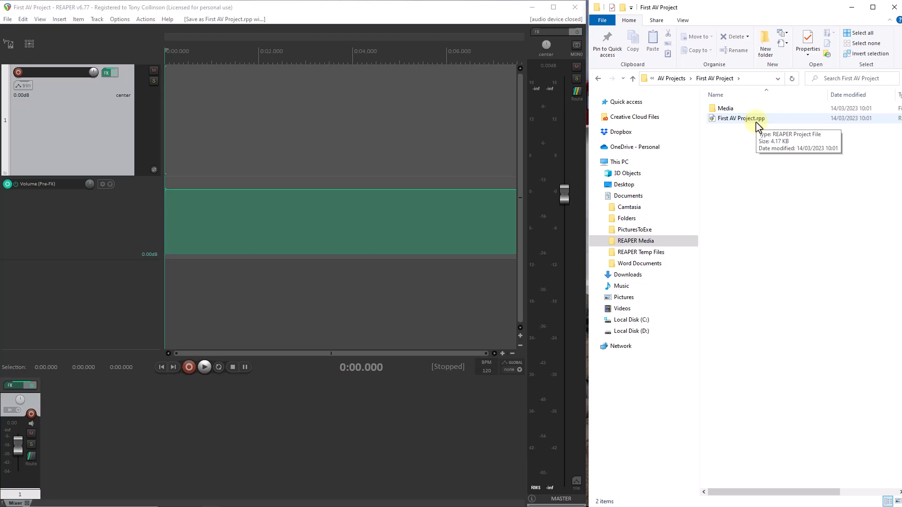
double_click(718, 108)
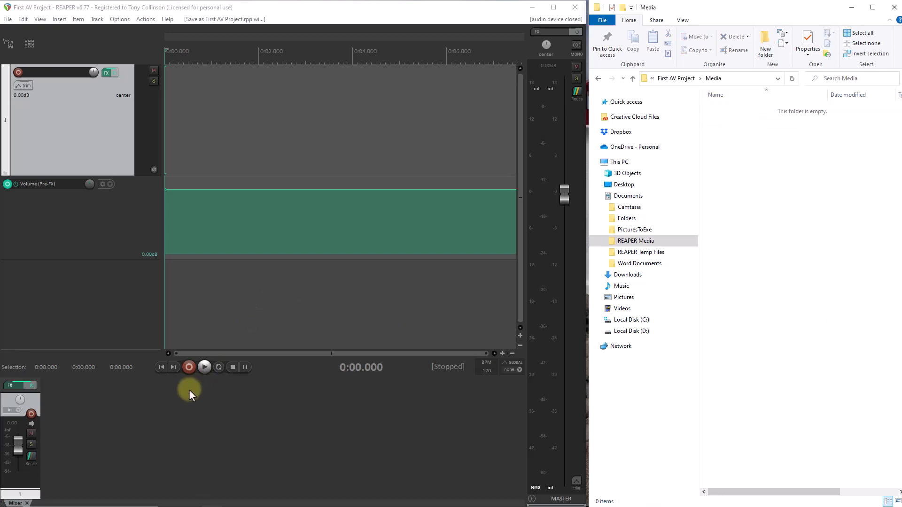
left_click(31, 414)
left_click(188, 367)
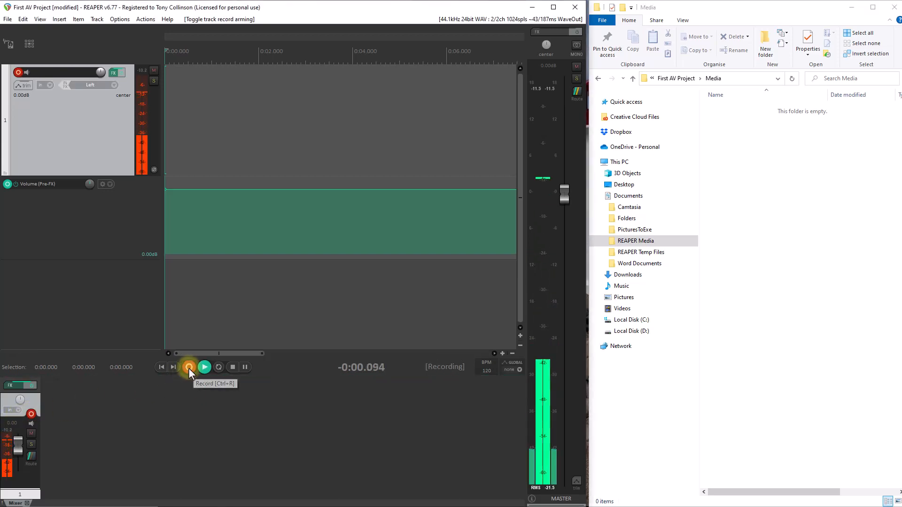
left_click(188, 367)
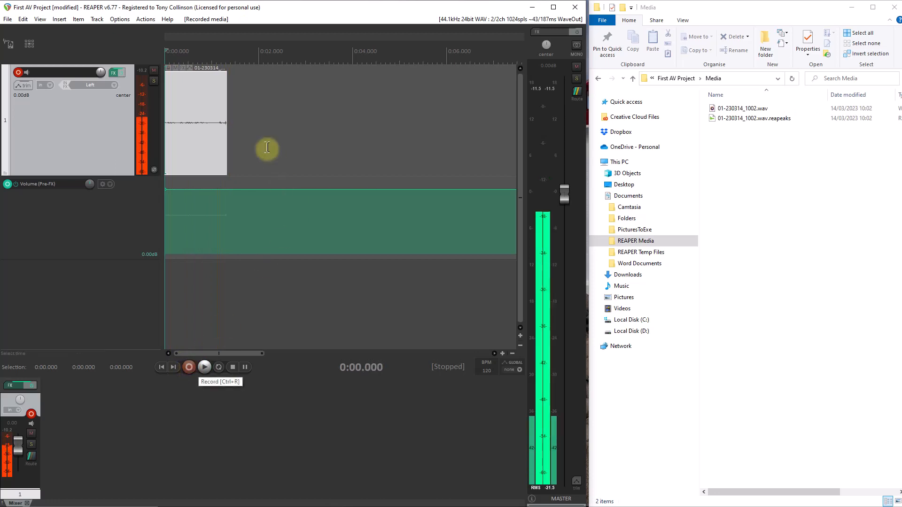
Step: Record a second short clip on track 1 from about 0:01.650, after the first clip, and disarm the track
left_click(242, 185)
left_click(189, 366)
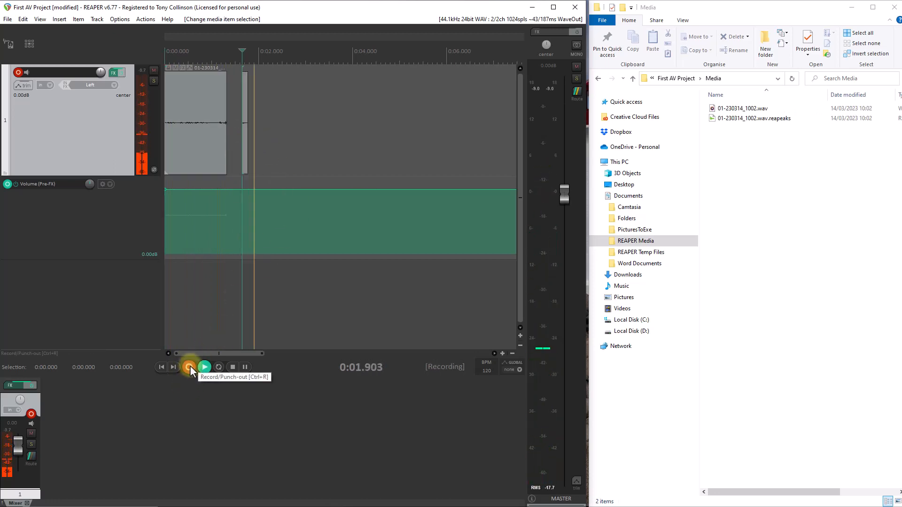
left_click(189, 367)
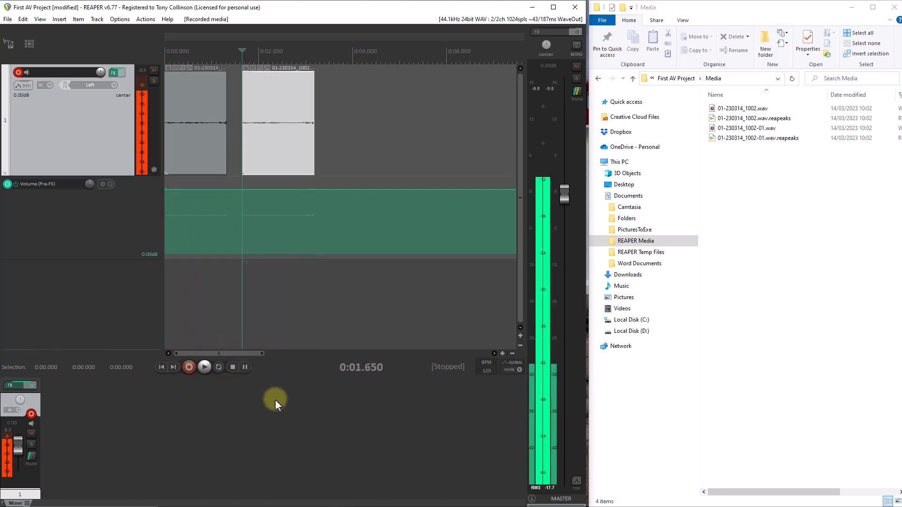
left_click(32, 414)
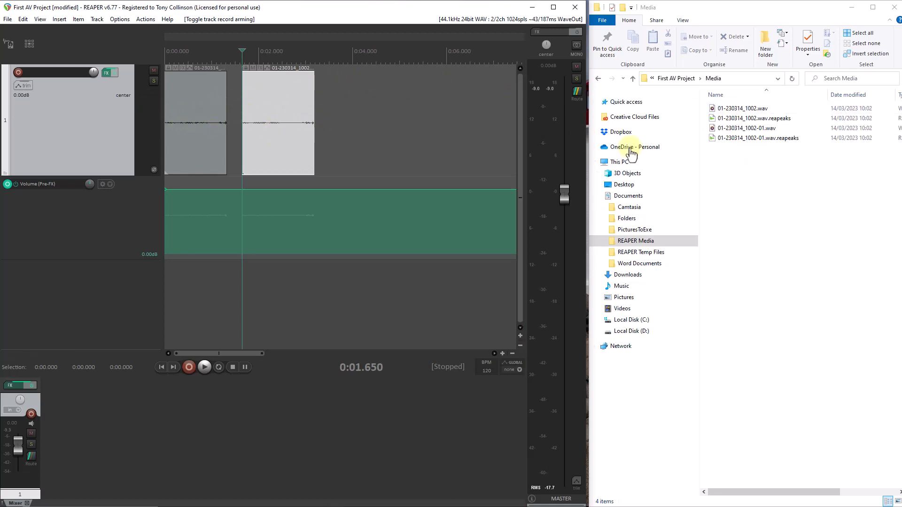
Step: Delete both .reapeaks files from the First AV Project's Media folder, keeping the two WAV recordings
left_click(740, 121)
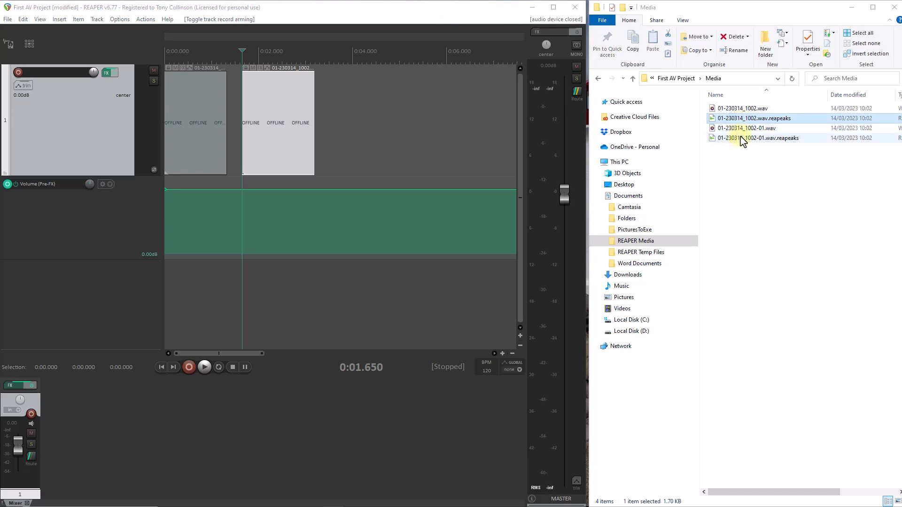
left_click(737, 118)
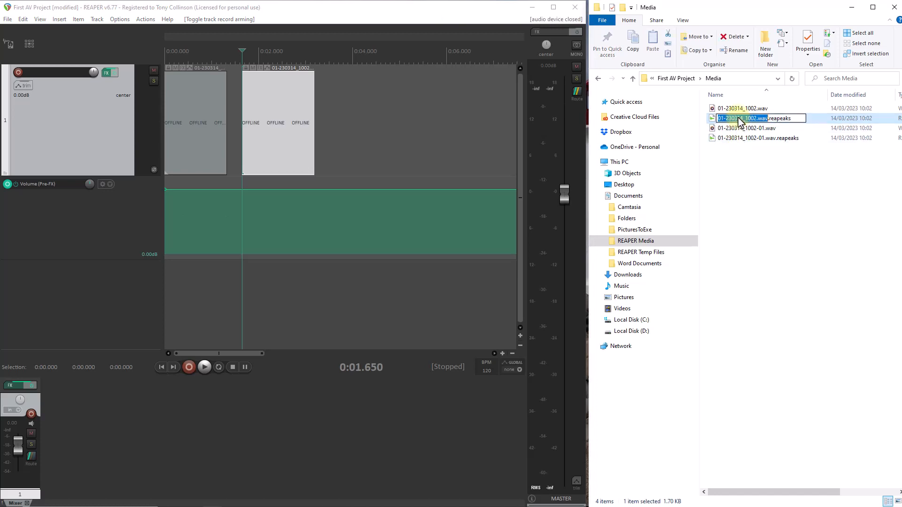
key("Delete")
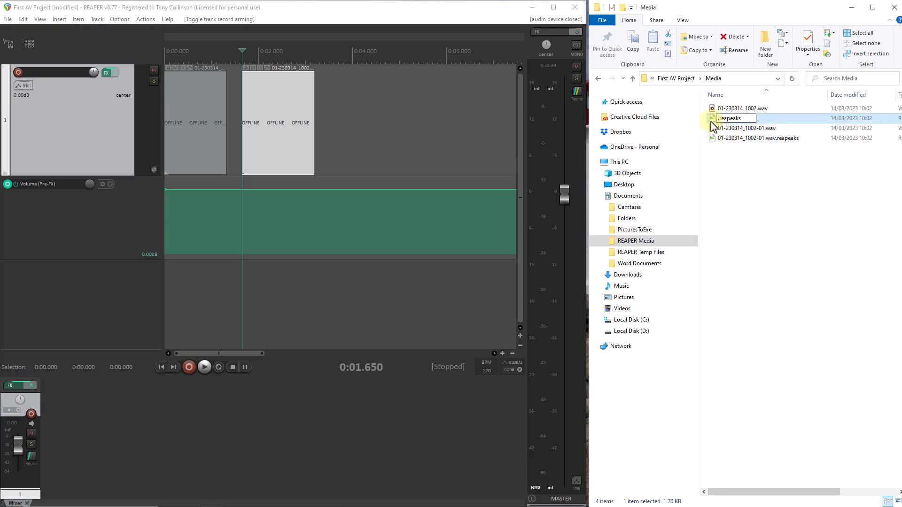
key("Return")
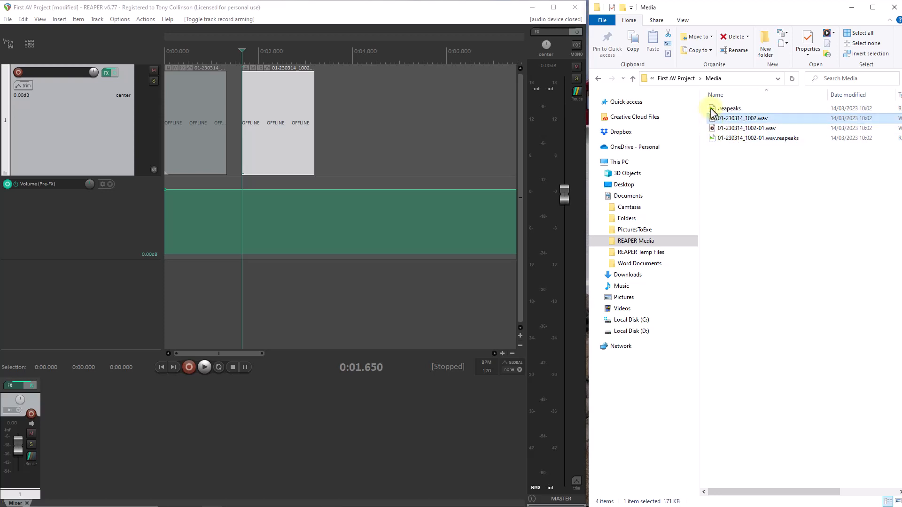
key("Delete")
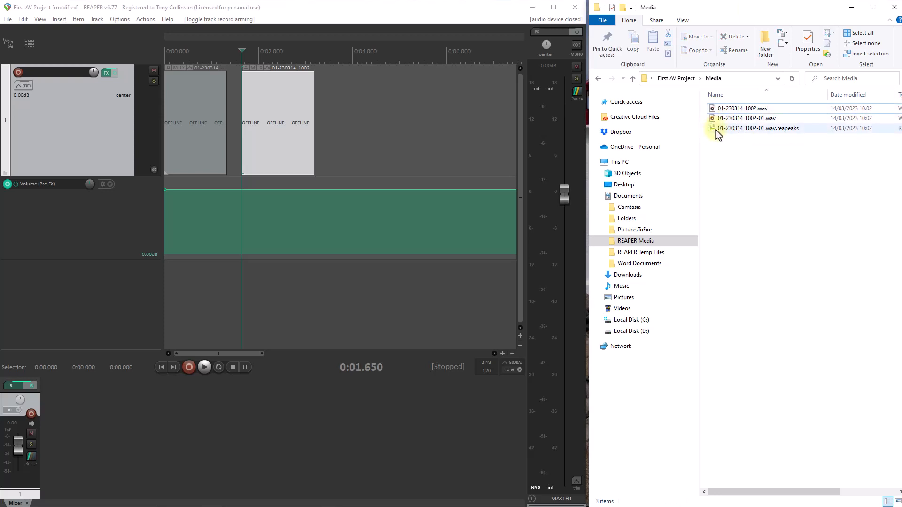
left_click(729, 128)
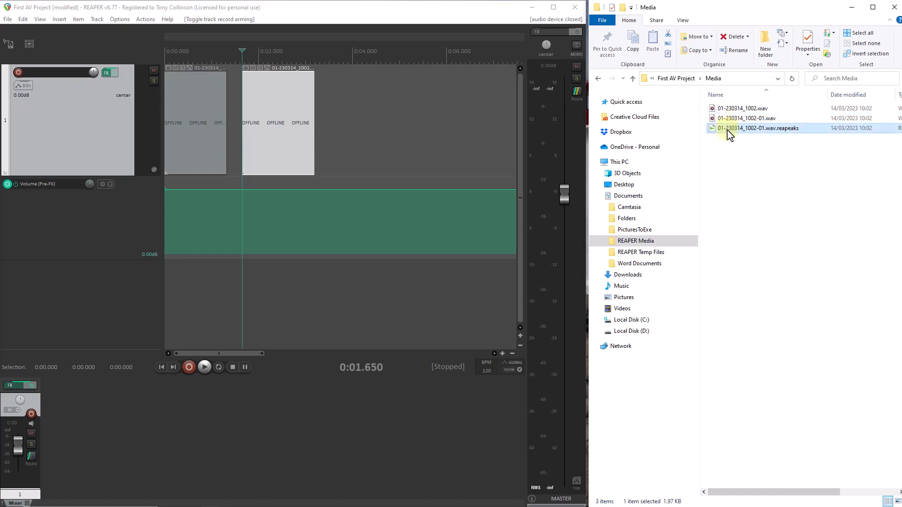
key("Delete")
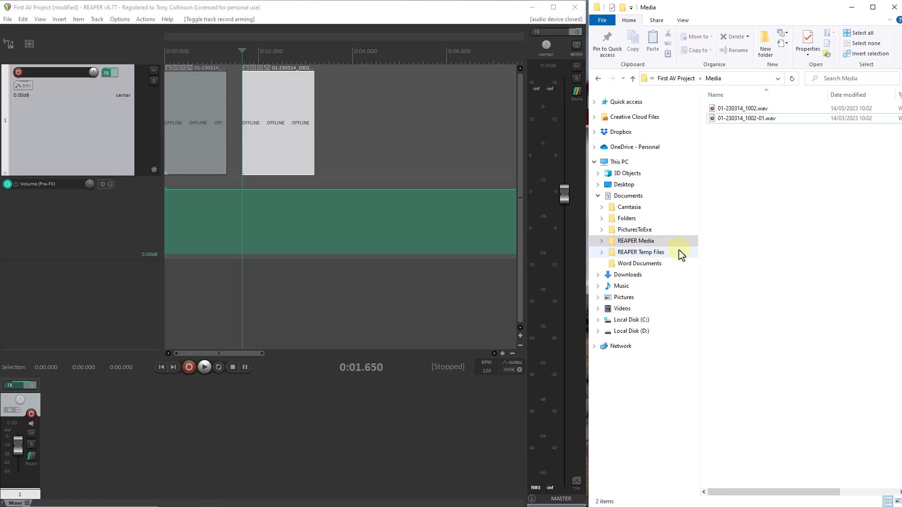
Step: Check the First AV Project folder for the .rpp-bak backup file and view the contents of REAPER Temp Files
left_click(598, 80)
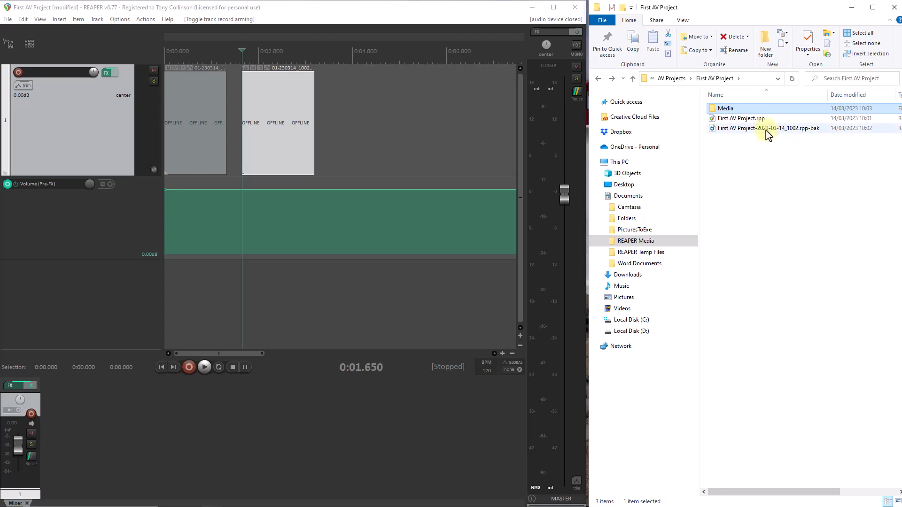
mouse_move(767, 134)
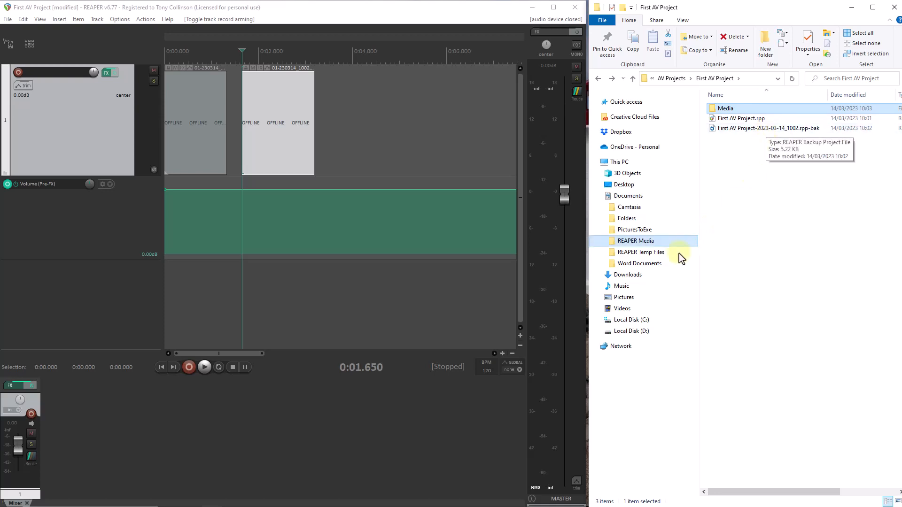
left_click(666, 256)
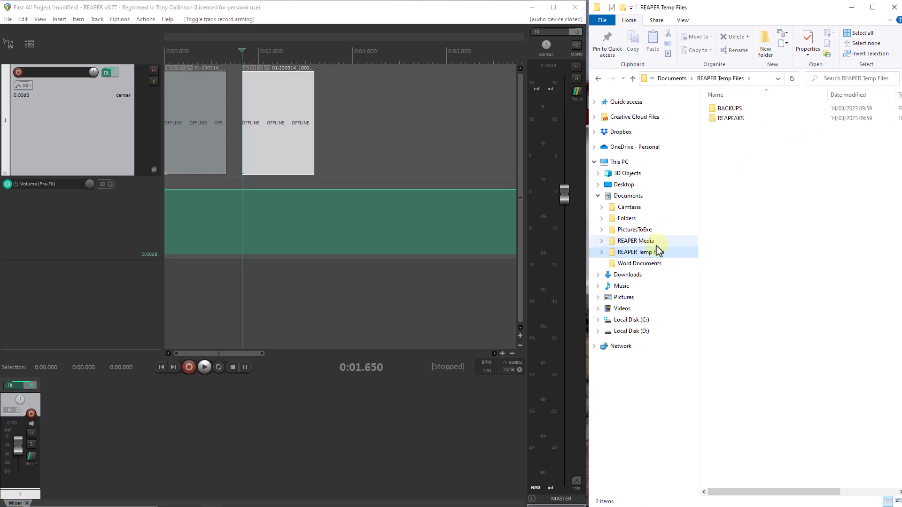
Step: Delete the First AV Project folder from AV Projects in REAPER Media and reopen AV Projects to check its contents
left_click(653, 241)
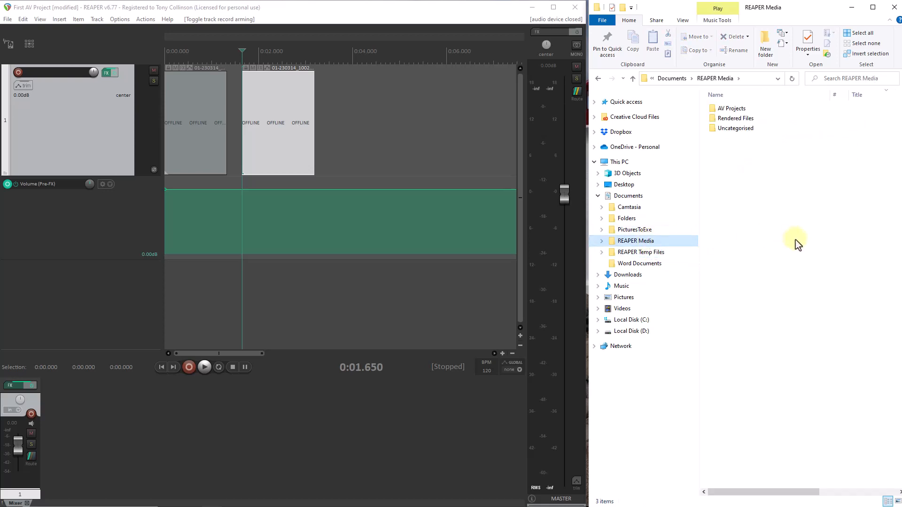
left_click(716, 112)
double_click(717, 111)
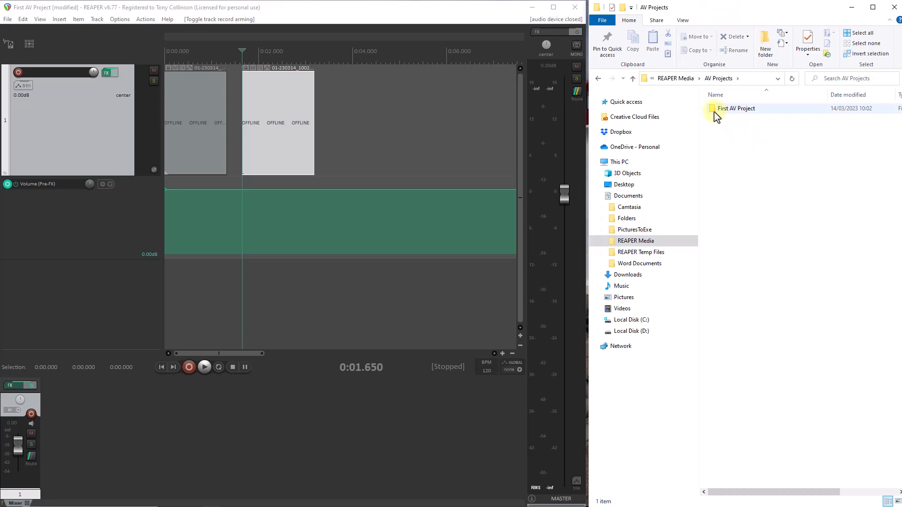
mouse_move(714, 112)
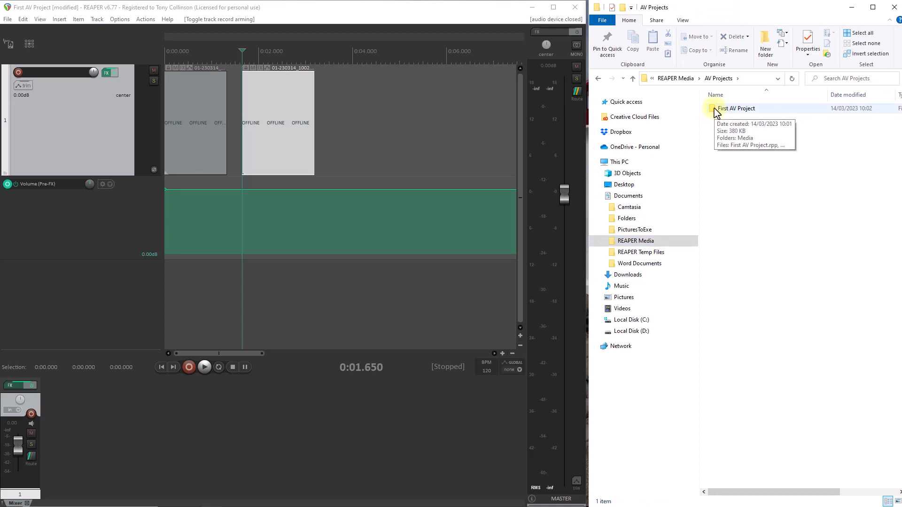
left_click(714, 112)
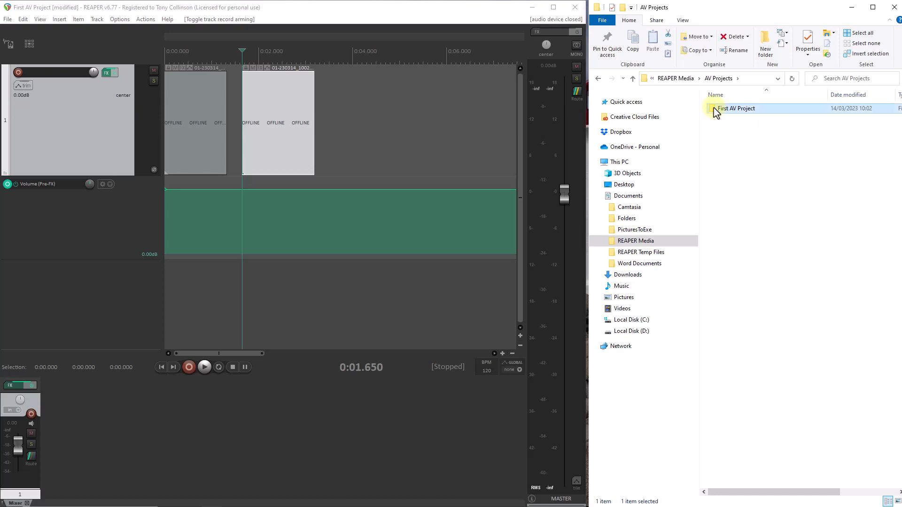
right_click(714, 112)
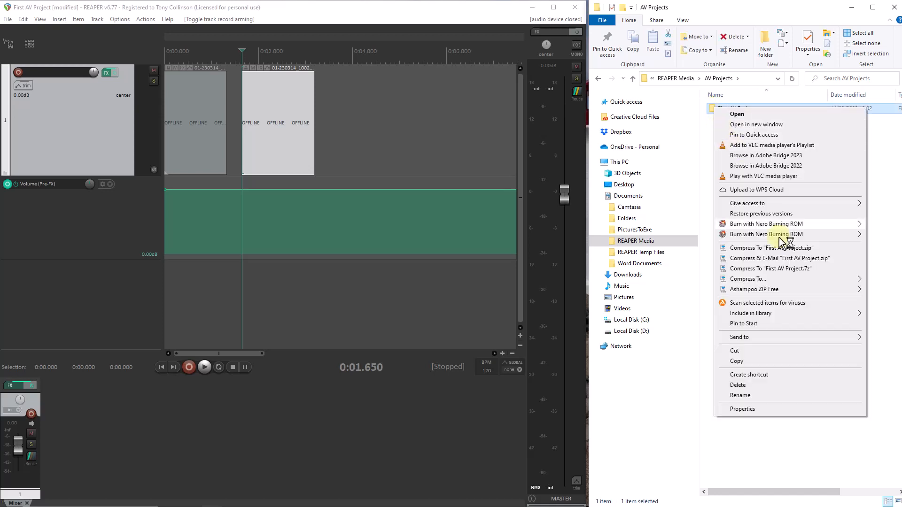
left_click(762, 386)
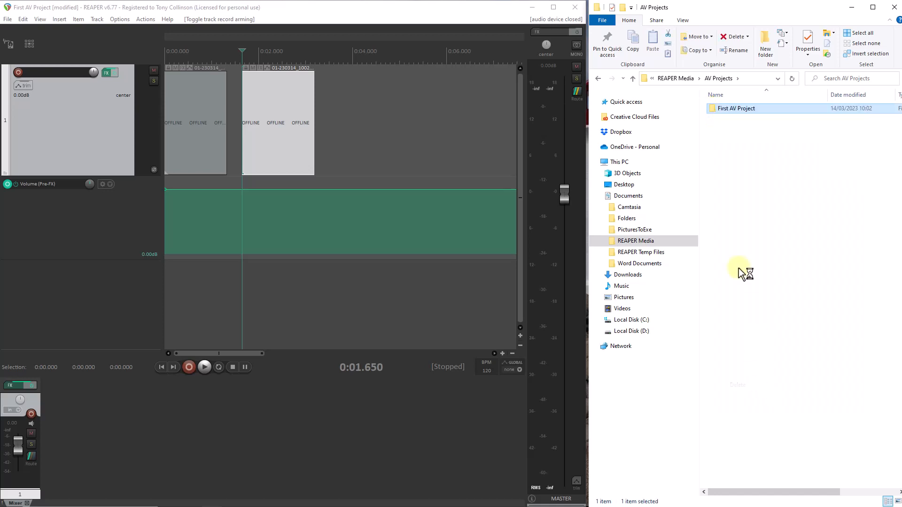
left_click(629, 246)
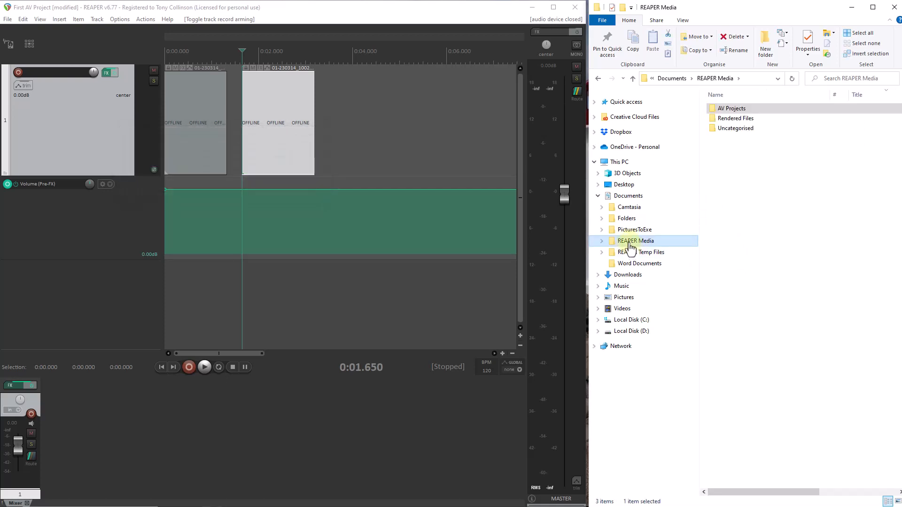
double_click(717, 109)
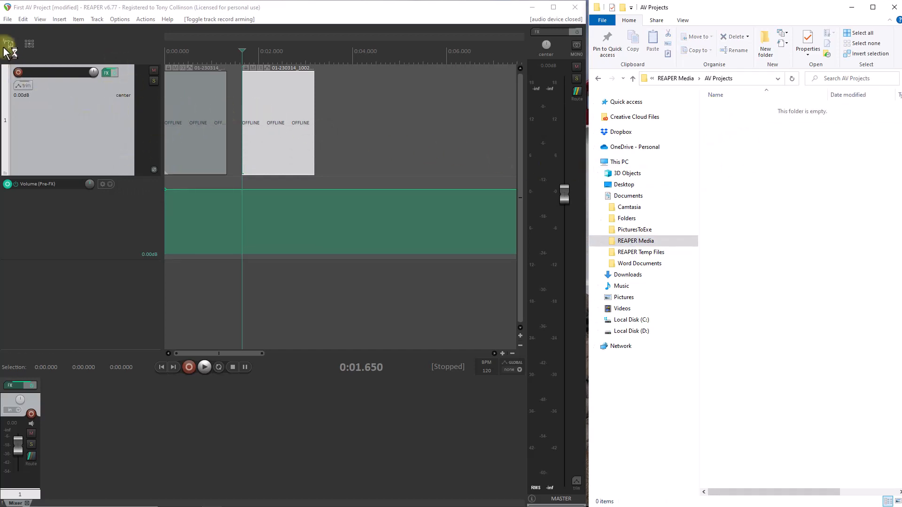
Step: Turn on prompting to save on new project in REAPER's project preferences
left_click(119, 20)
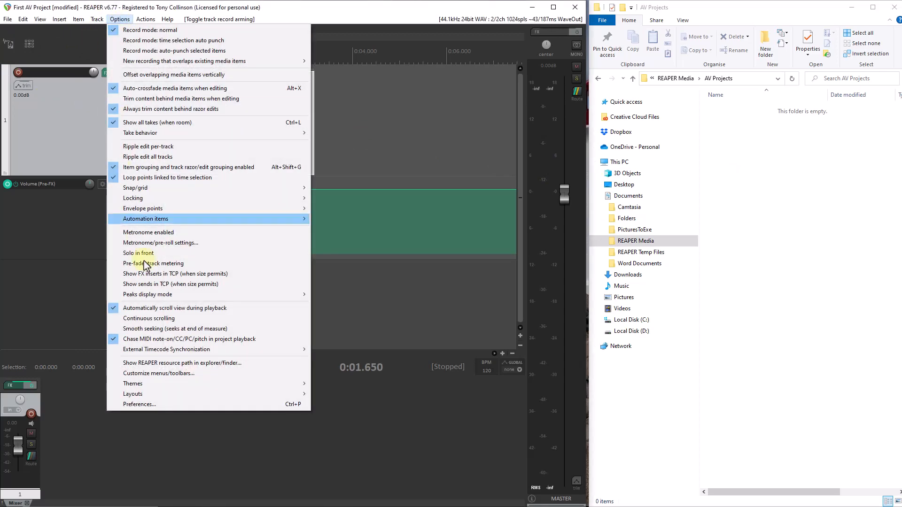
left_click(154, 404)
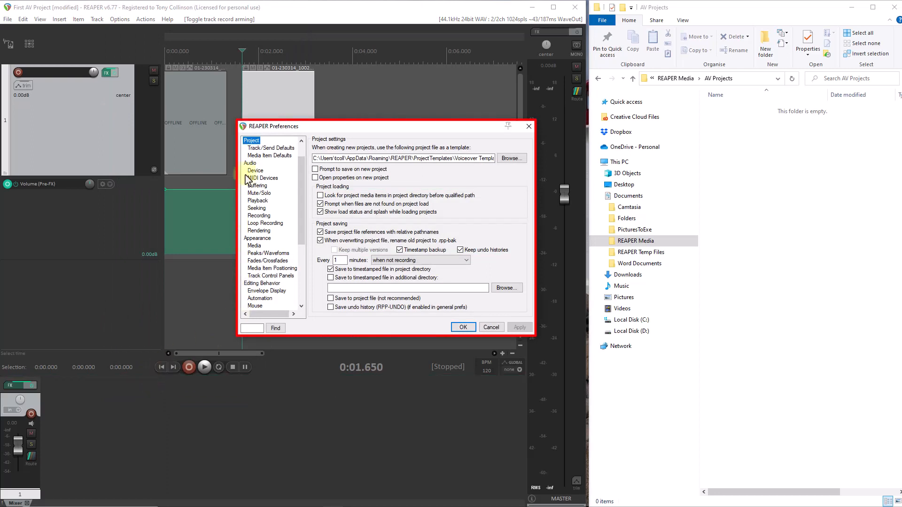
mouse_move(315, 173)
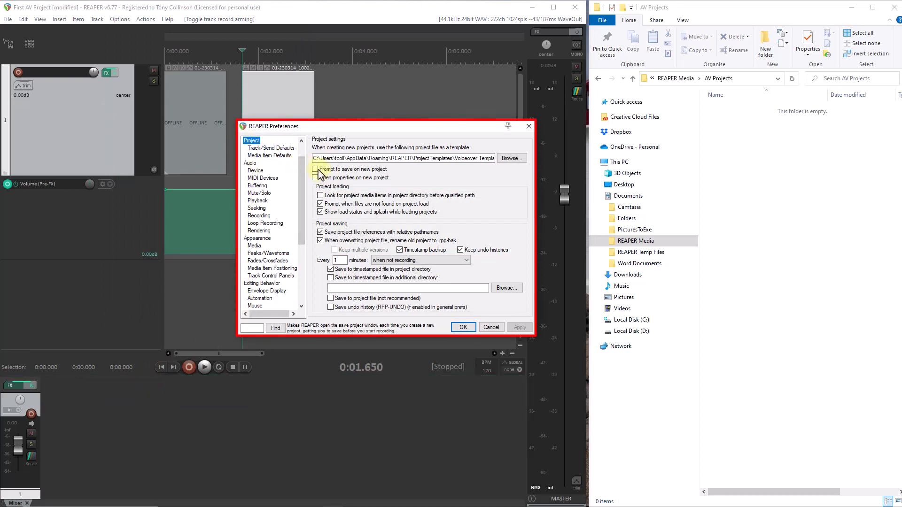
left_click(315, 169)
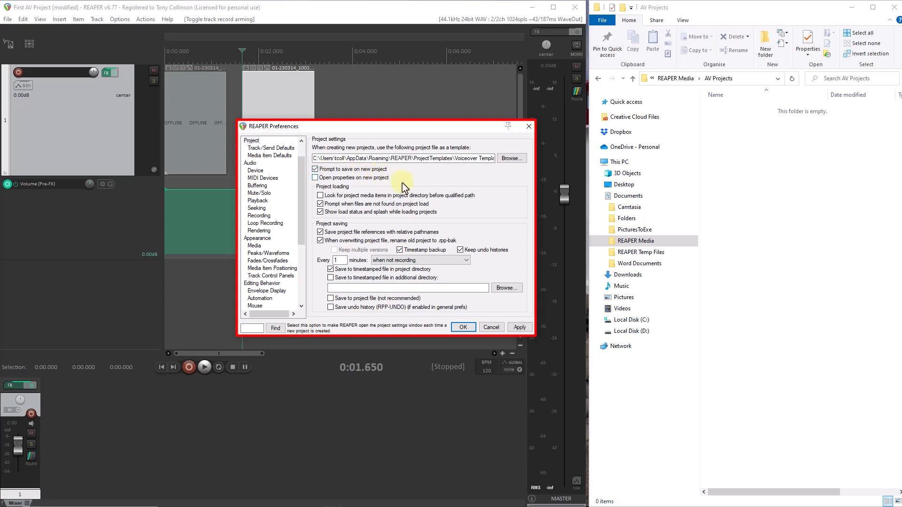
Step: Set project autosave to every 5 minutes, saving timestamped files to an additional directory instead of the project directory
double_click(339, 260)
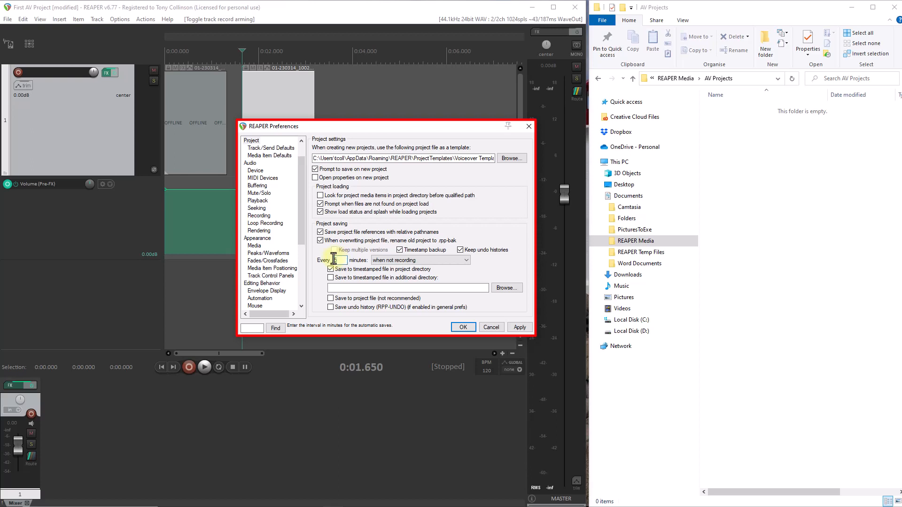
type("5")
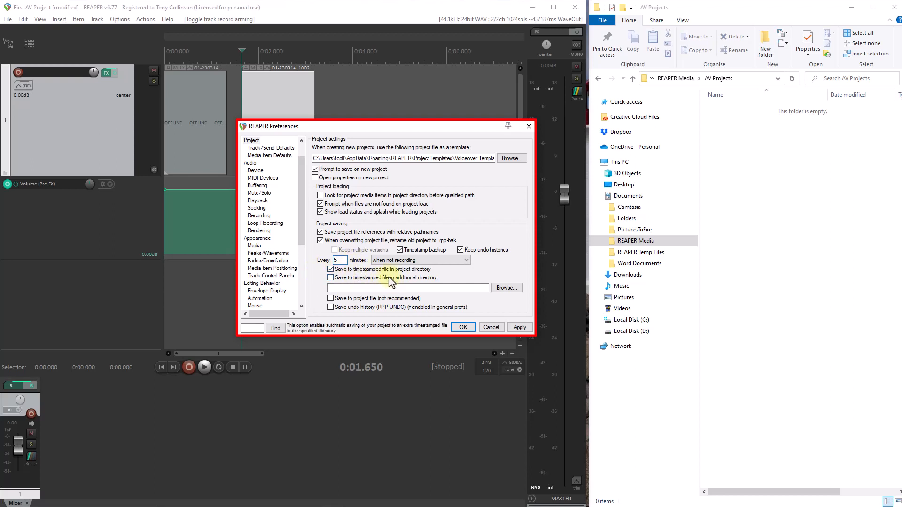
left_click(331, 270)
left_click(330, 278)
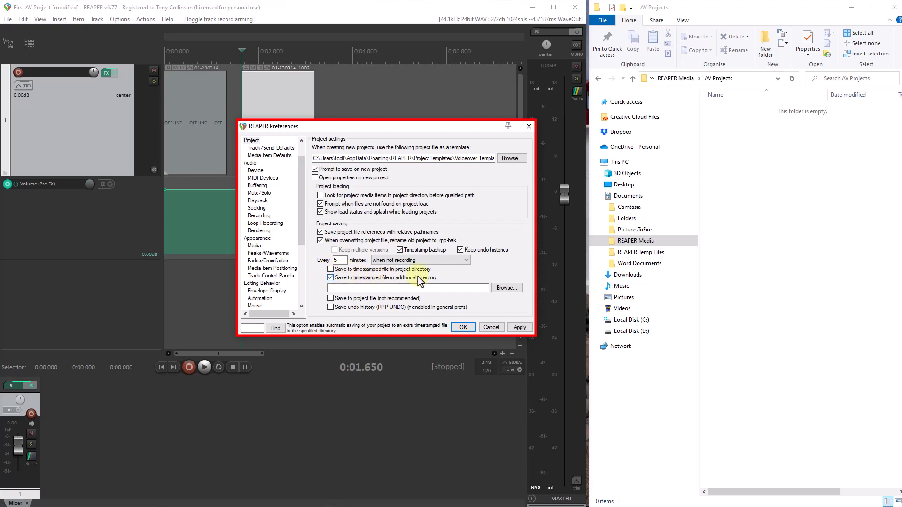
Step: Set the additional directory for timestamped project saves to D:\Documents\REAPER Temp Files\BACKUPS
left_click(504, 288)
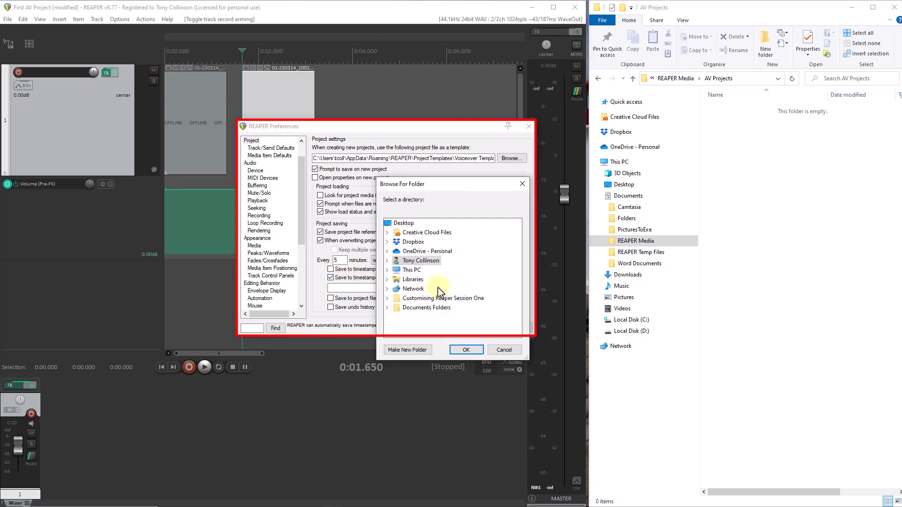
left_click(387, 270)
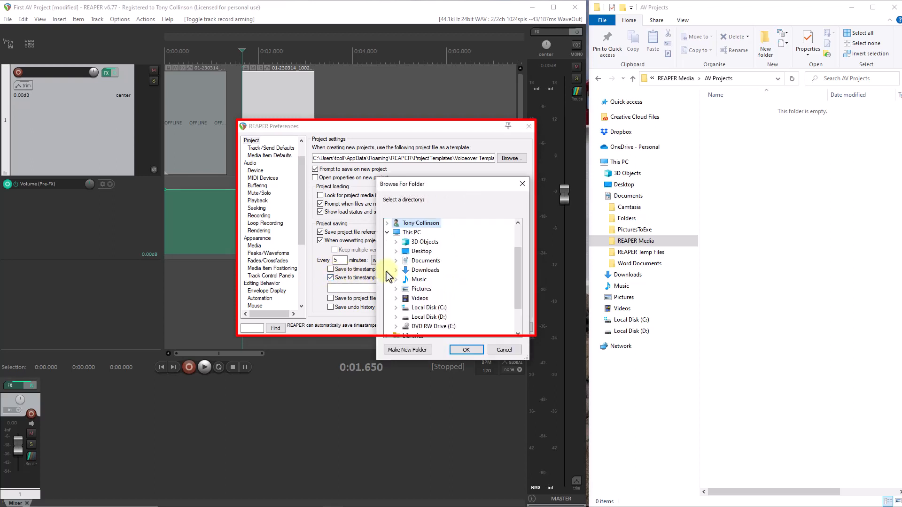
left_click(395, 317)
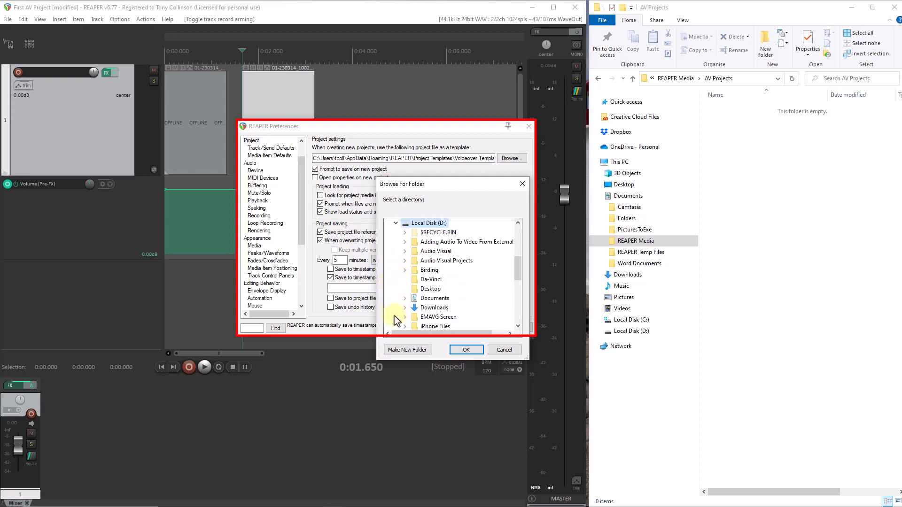
scroll(396, 321, "down", 7)
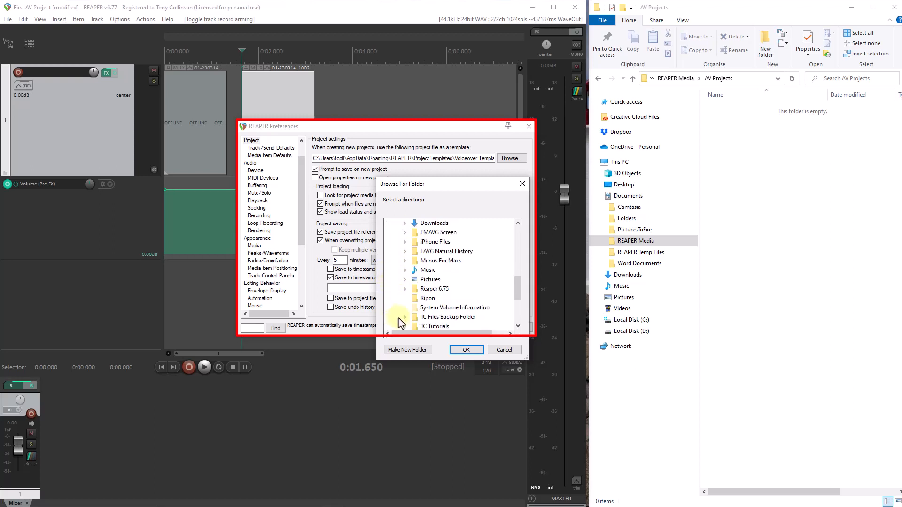
scroll(398, 324, "up", 3)
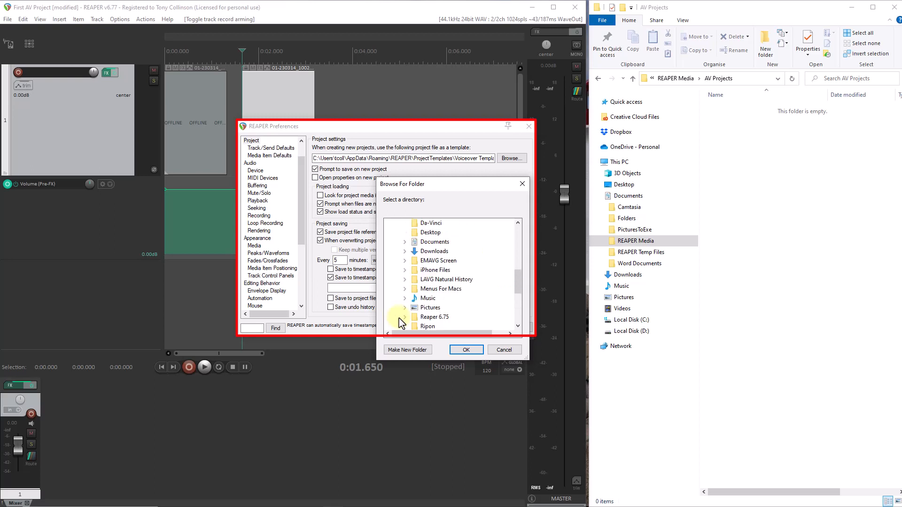
left_click(404, 242)
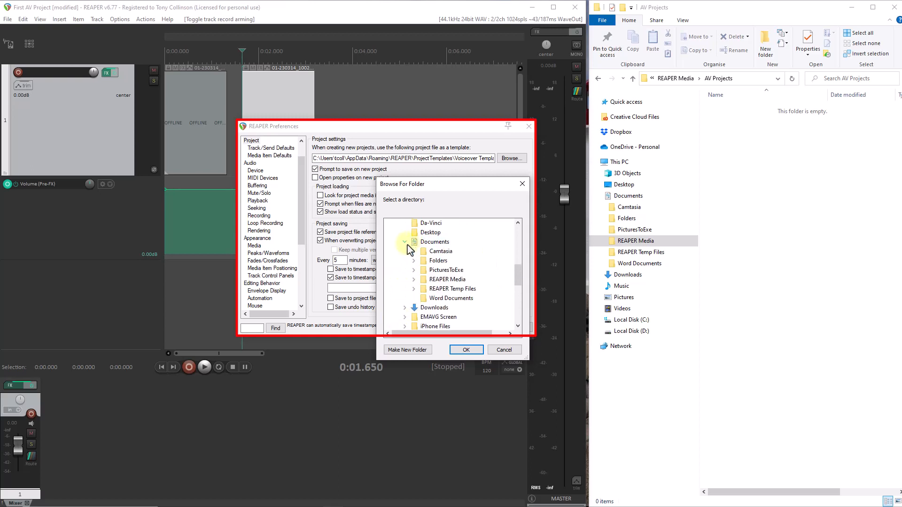
left_click(413, 288)
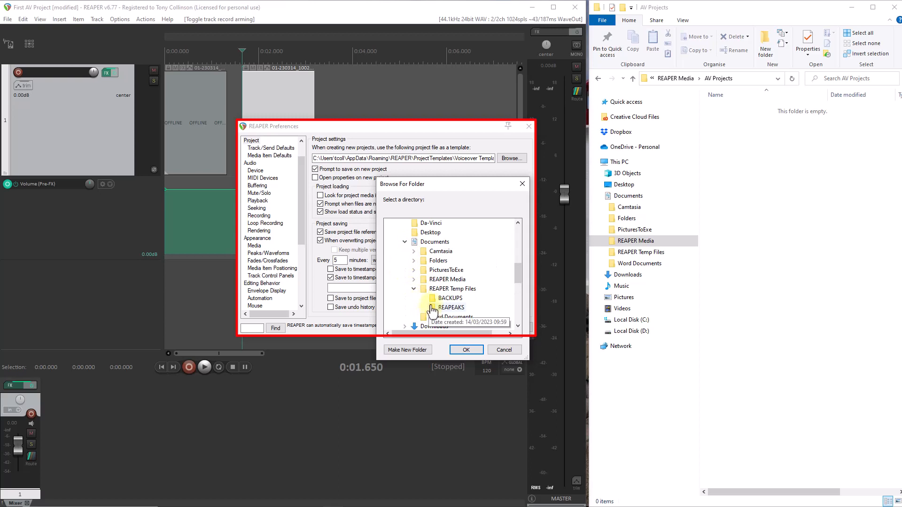
left_click(449, 298)
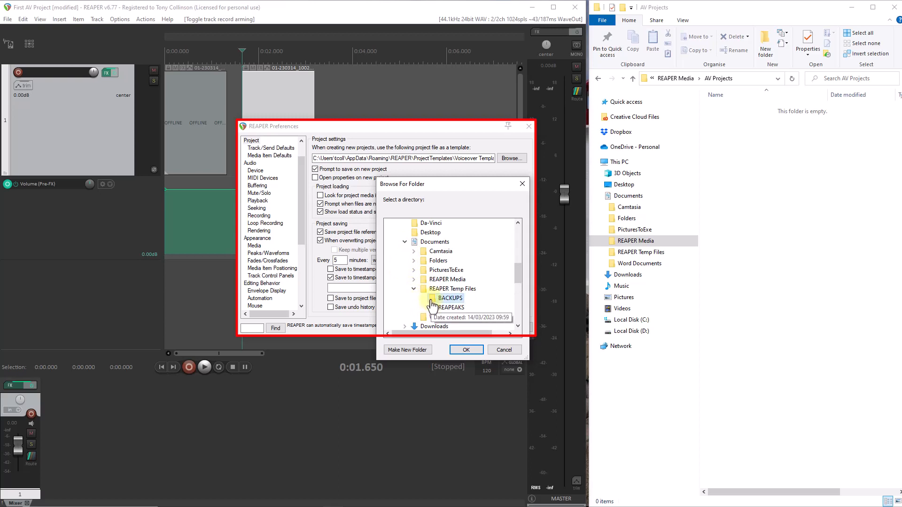
left_click(466, 351)
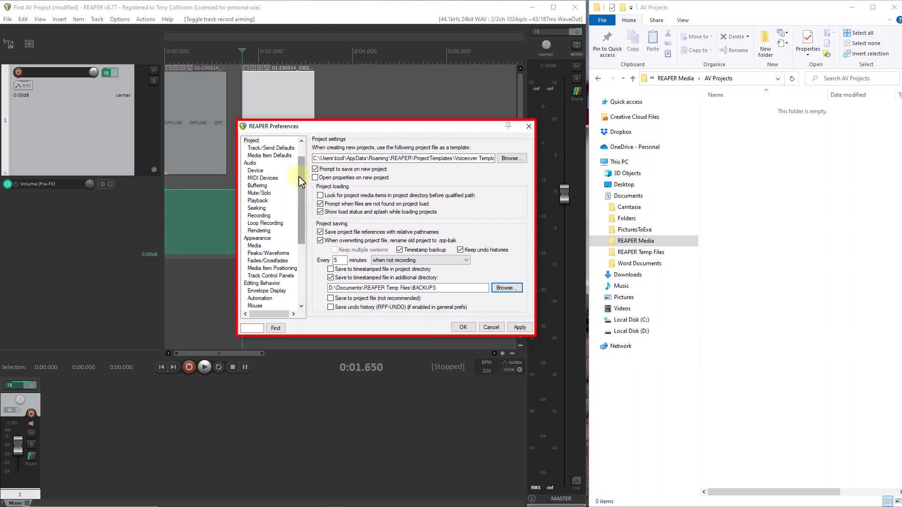
Step: In the path preferences, set the default path to save new projects to AV Projects in Documents\REAPER Media
scroll(295, 158, "up", 1)
left_click(252, 148)
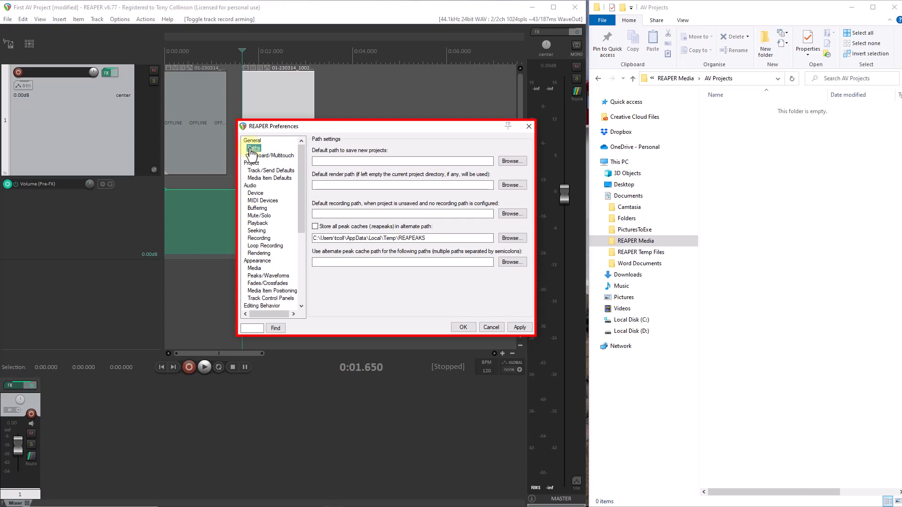
left_click(510, 161)
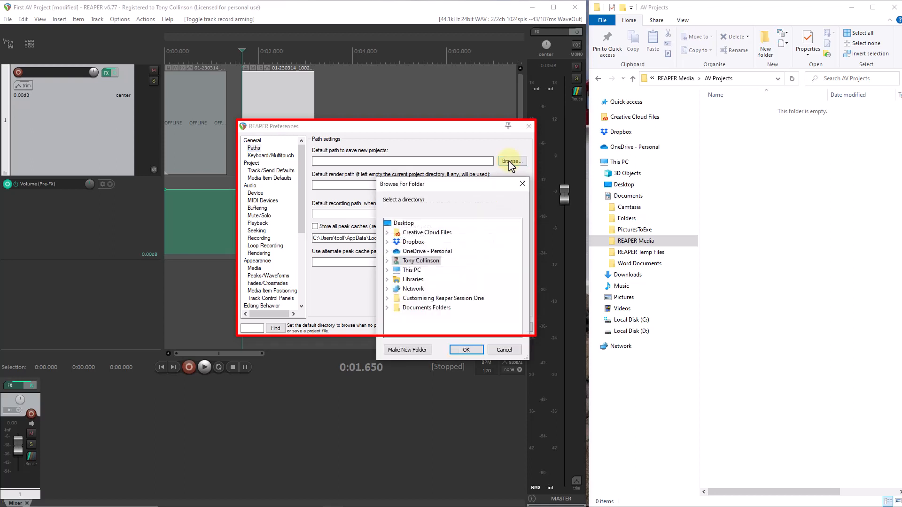
left_click(387, 261)
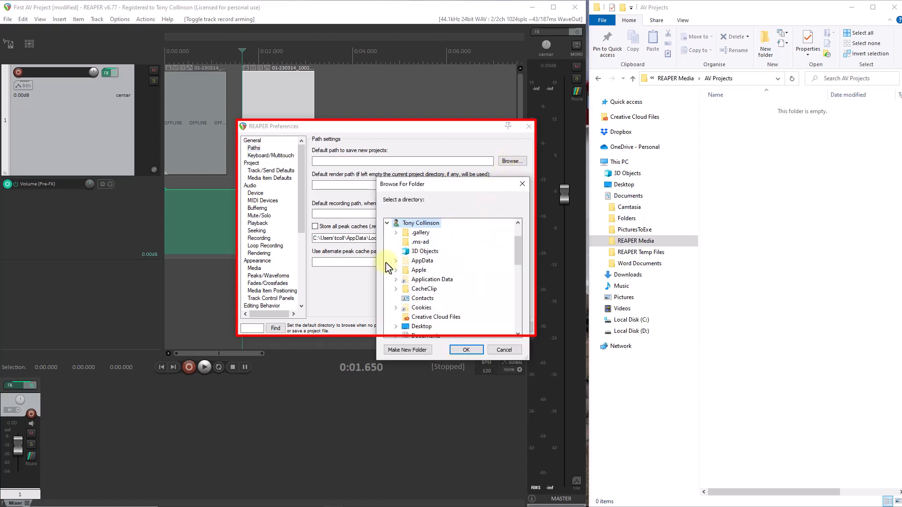
scroll(399, 287, "down", 2)
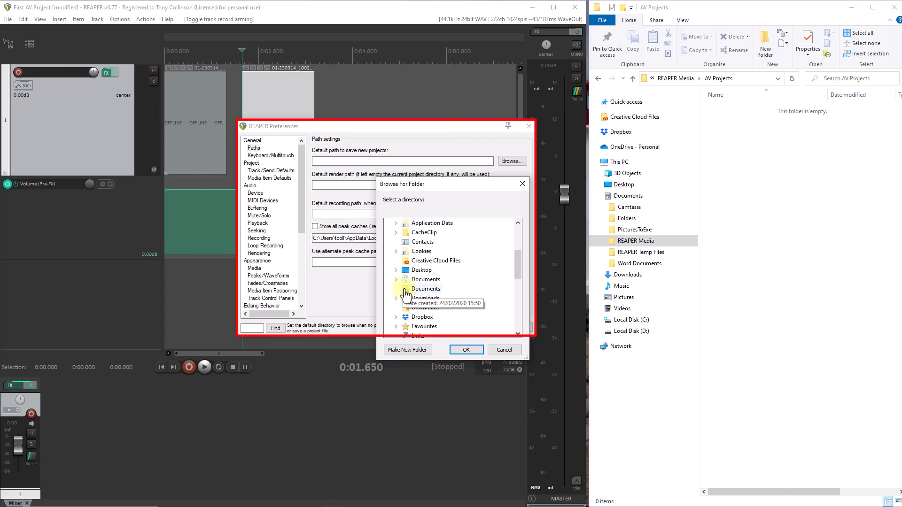
left_click(395, 280)
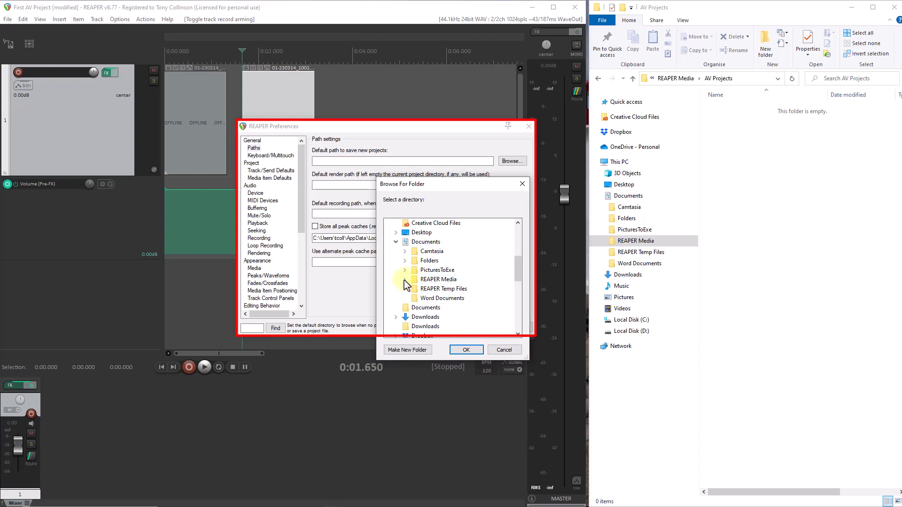
left_click(404, 279)
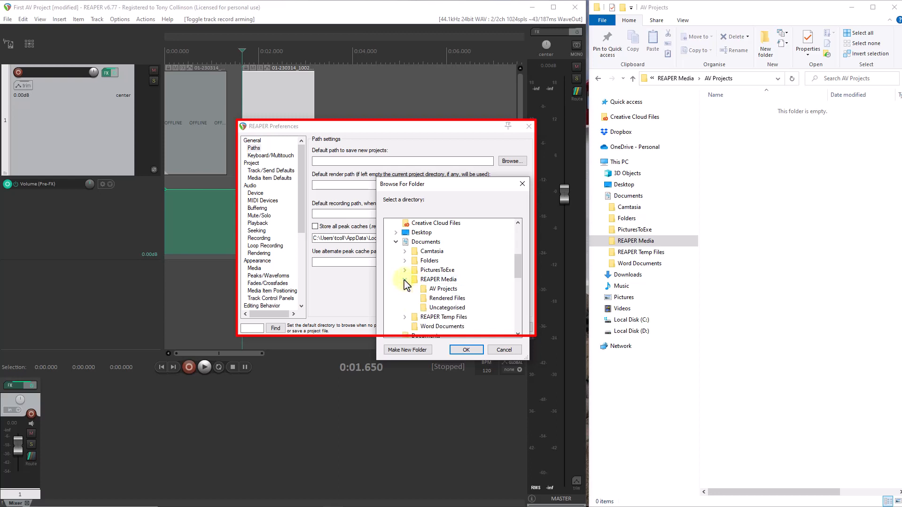
left_click(425, 290)
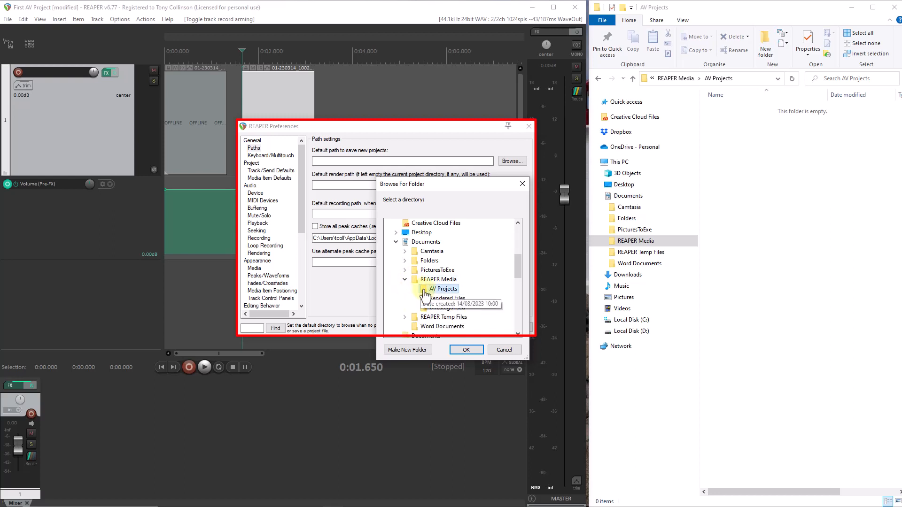
left_click(474, 350)
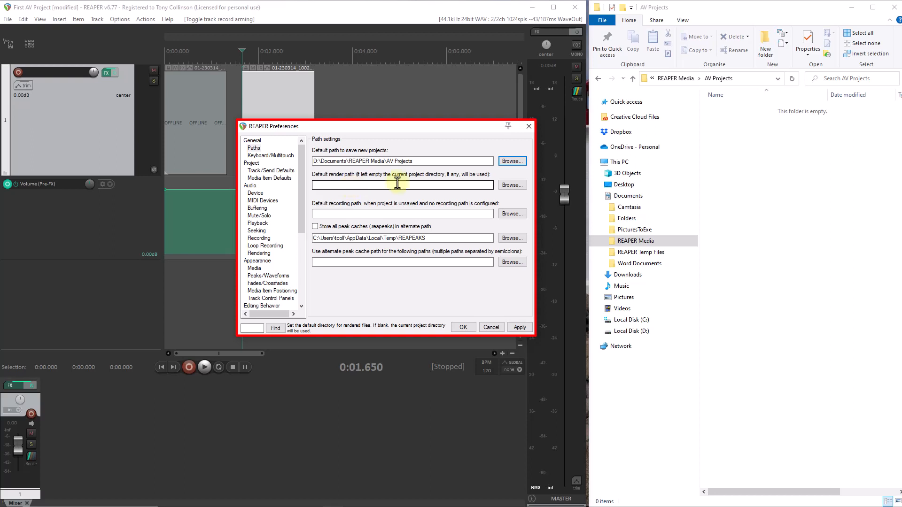
Step: Set the default render path to the Rendered Files folder in Documents\REAPER Media
left_click(512, 185)
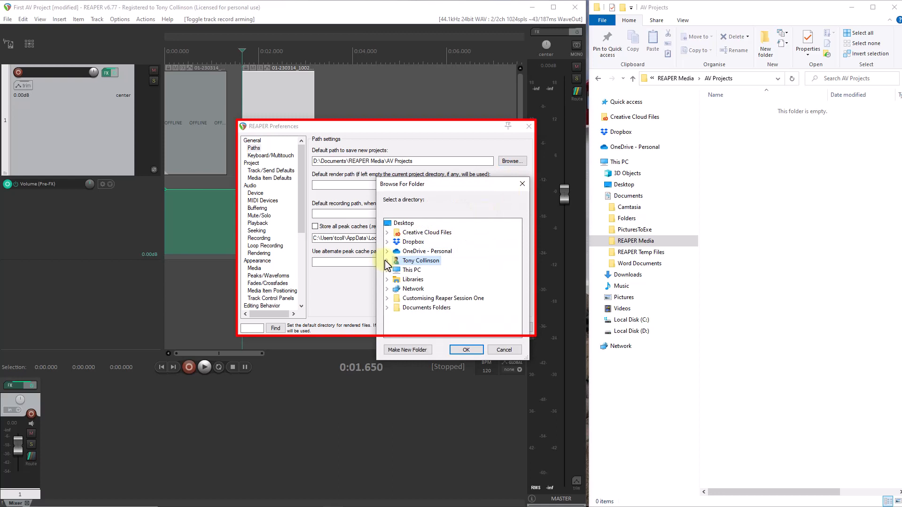
left_click(386, 261)
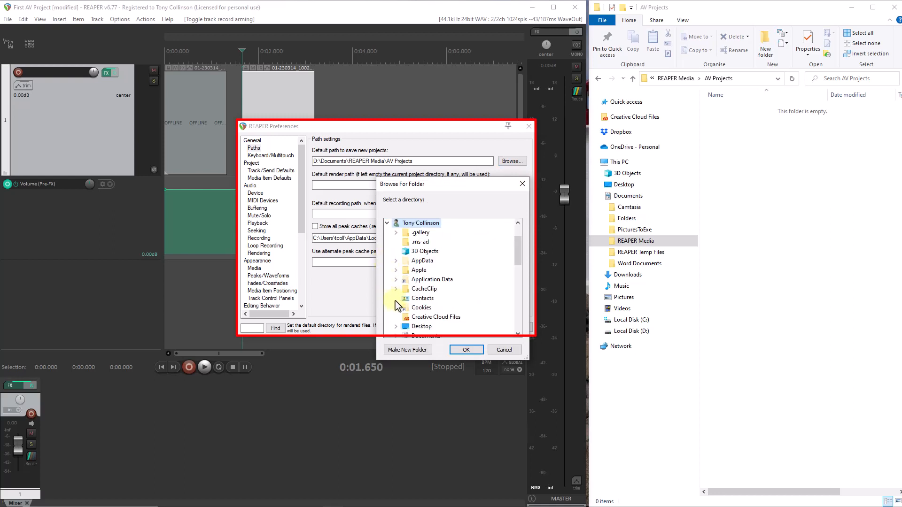
scroll(394, 305, "down", 1)
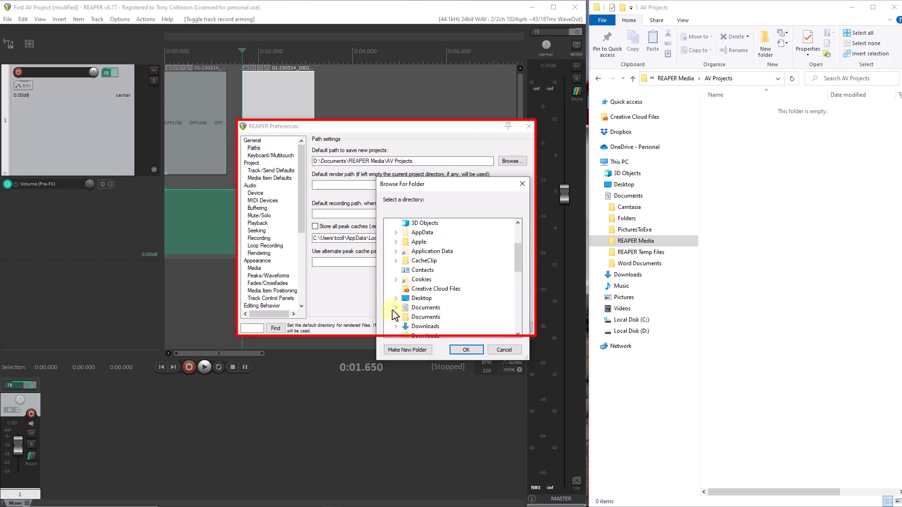
left_click(396, 308)
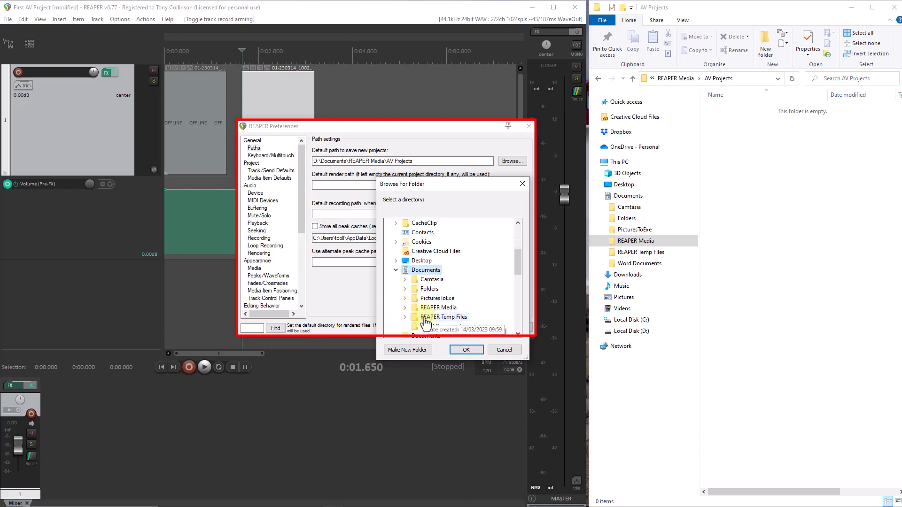
left_click(404, 307)
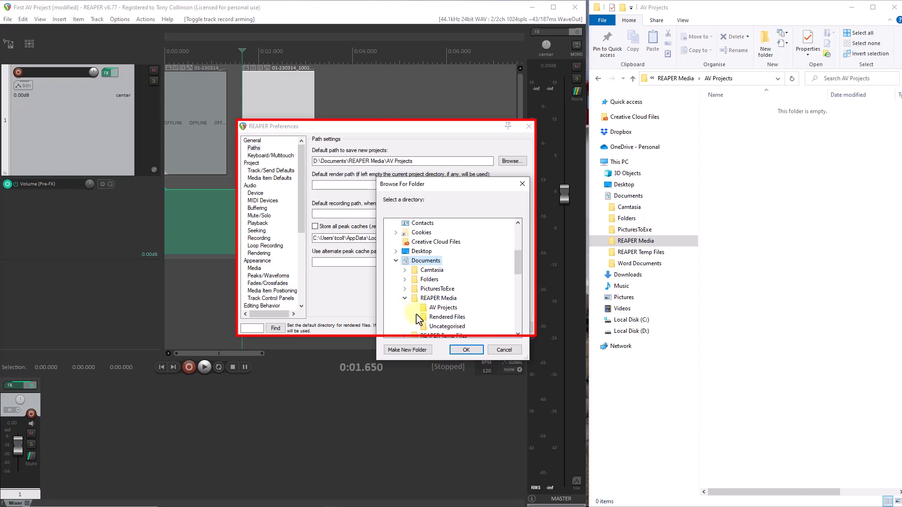
left_click(444, 317)
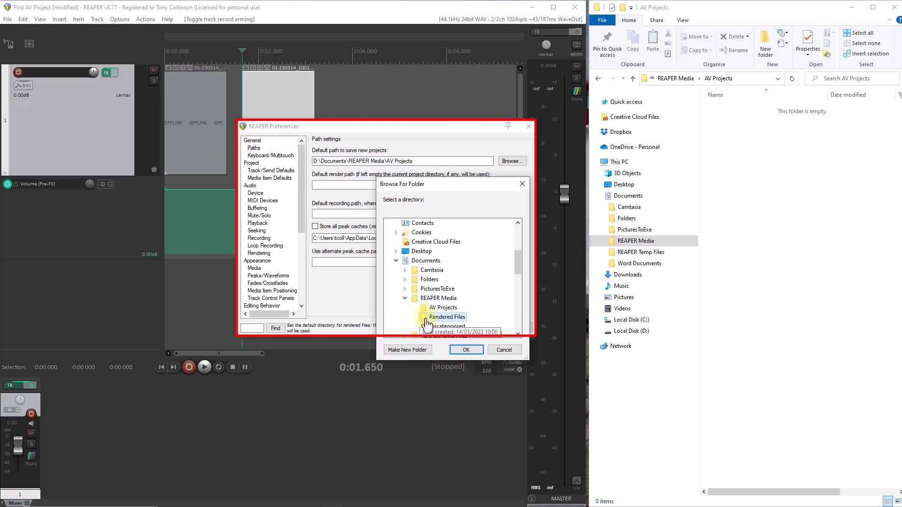
left_click(463, 350)
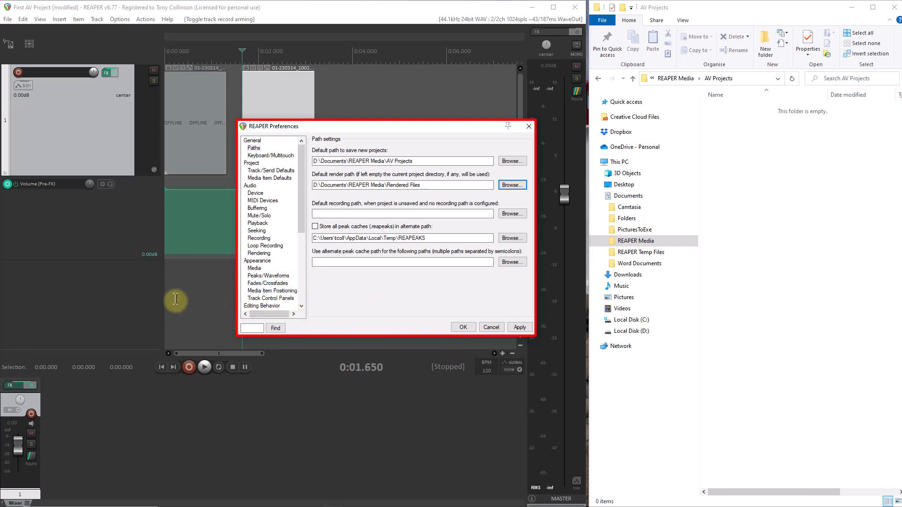
Step: Set the default recording path for unsaved projects to the Uncategorised folder in Documents\REAPER Media
left_click(316, 213)
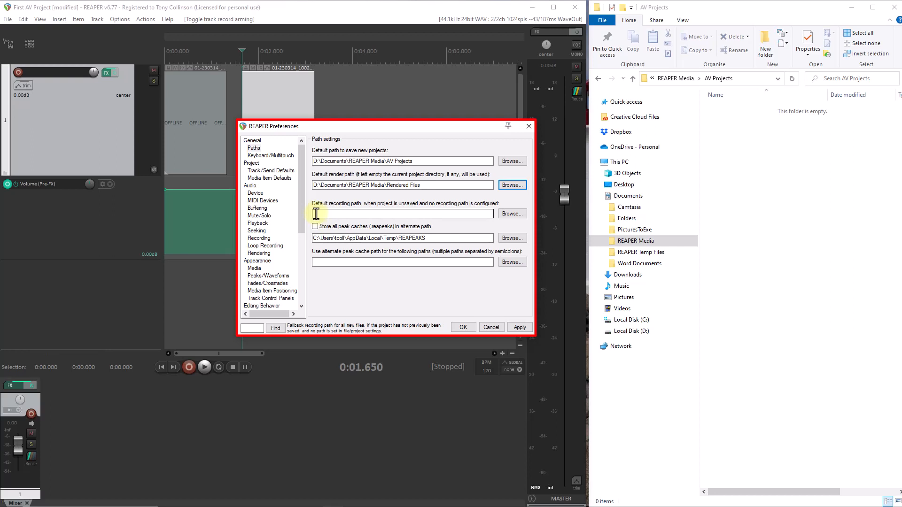
left_click(506, 214)
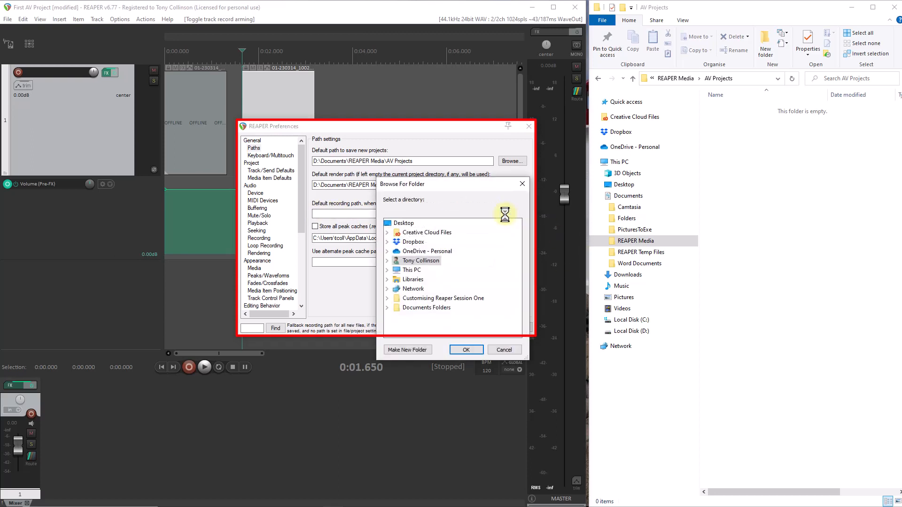
left_click(387, 260)
scroll(393, 297, "down", 1)
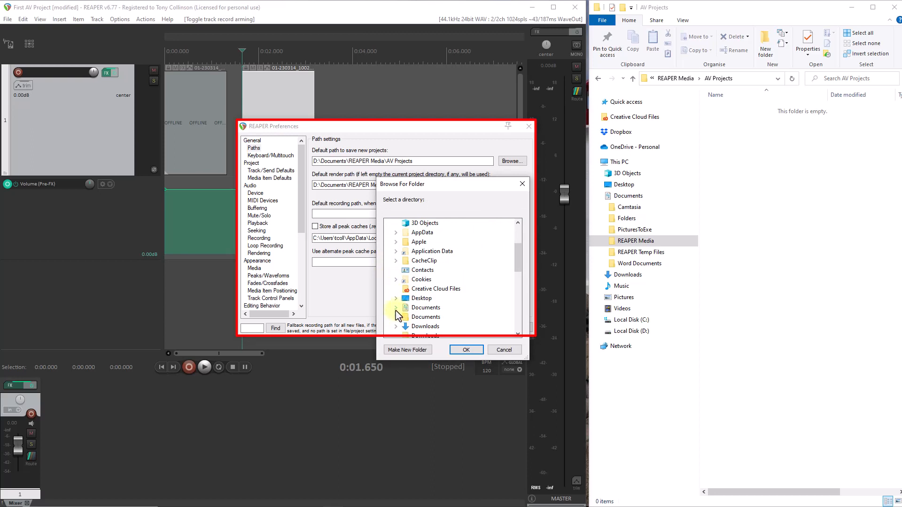
left_click(396, 308)
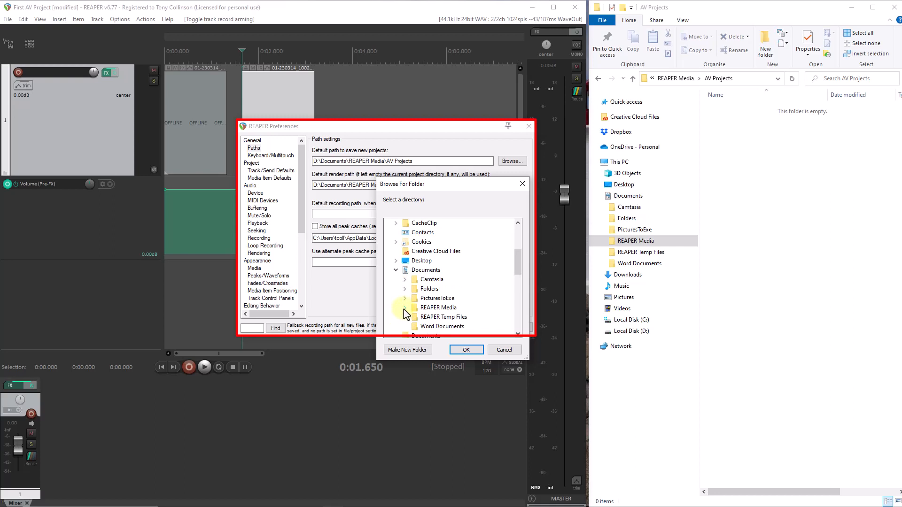
left_click(404, 308)
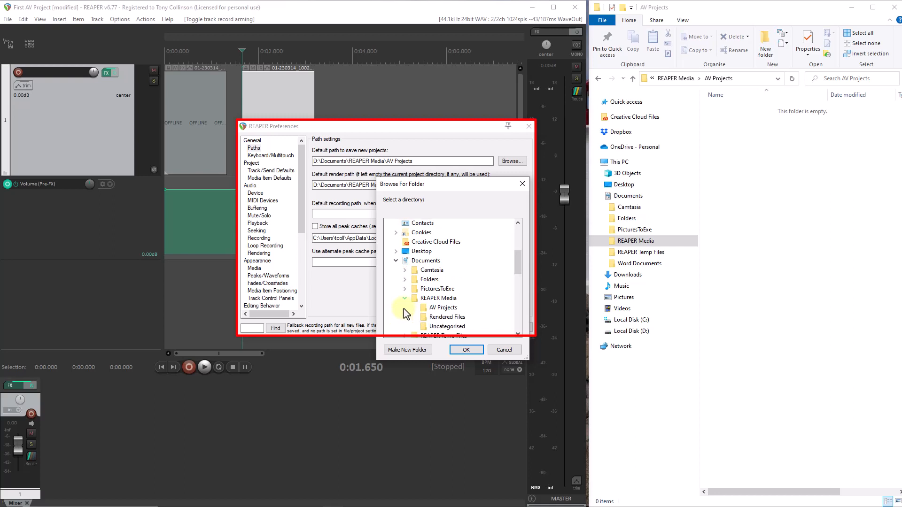
left_click(428, 329)
left_click(465, 350)
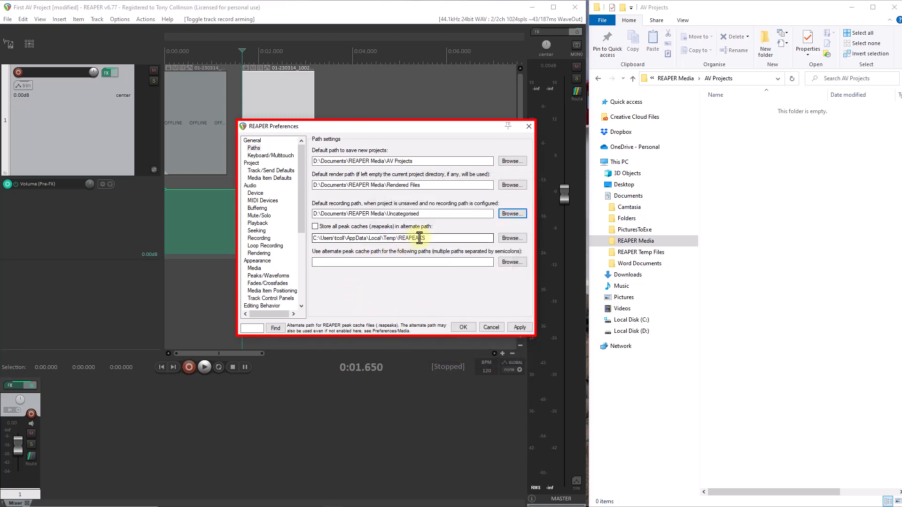
Step: Store all peak caches in an alternate path, set to D:\Documents\REAPER Temp Files\REAPEAKS
left_click(315, 227)
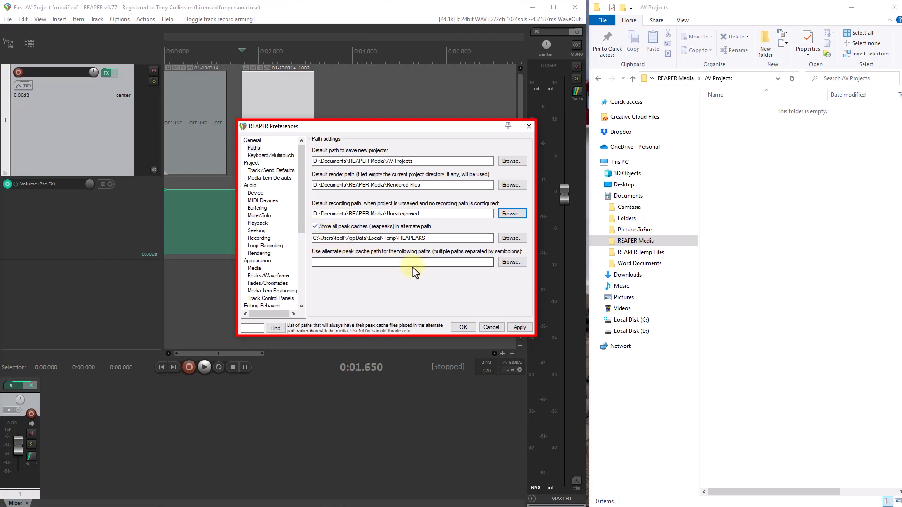
left_click(507, 240)
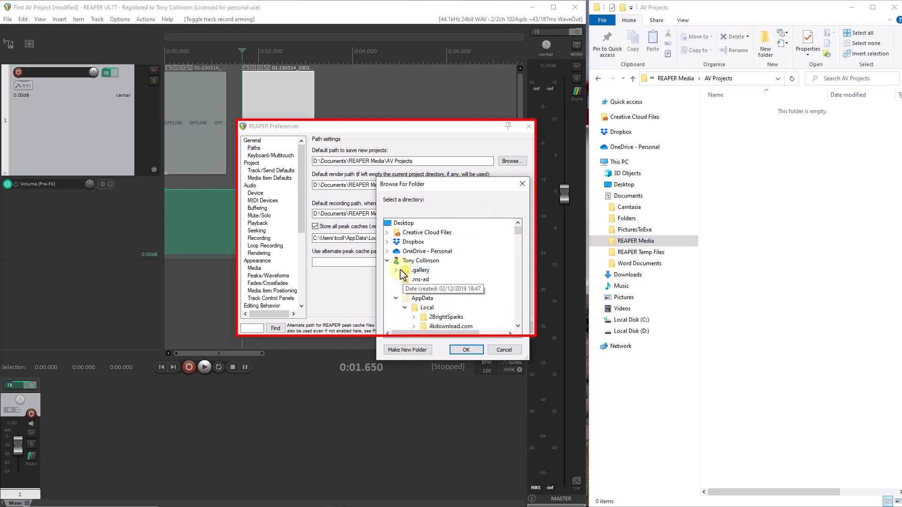
left_click(386, 261)
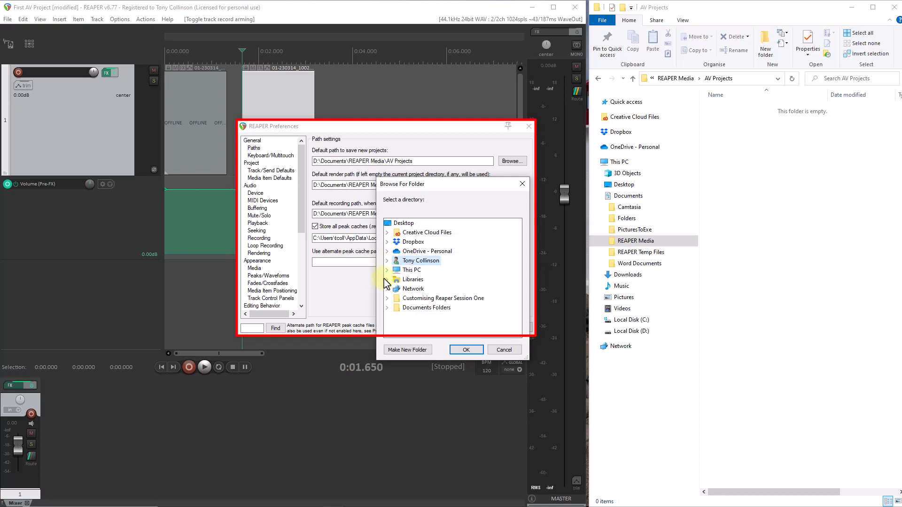
left_click(386, 270)
left_click(396, 317)
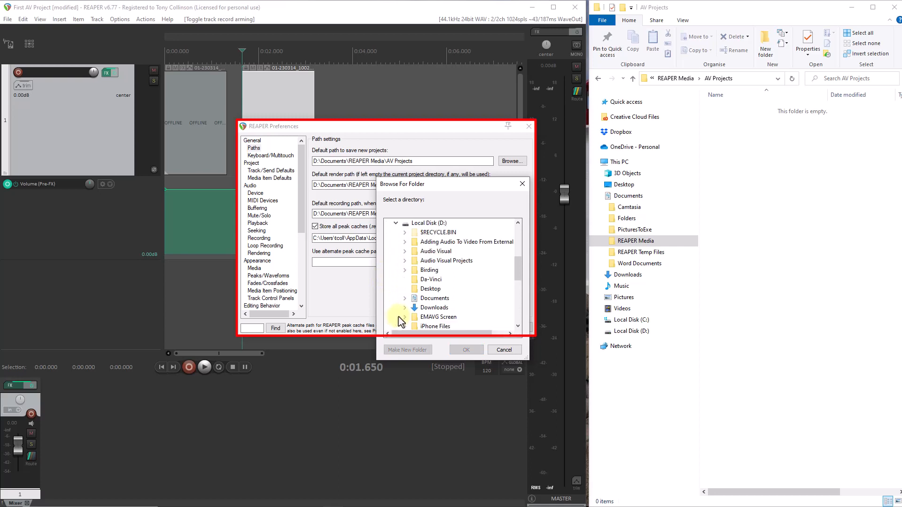
left_click(401, 300)
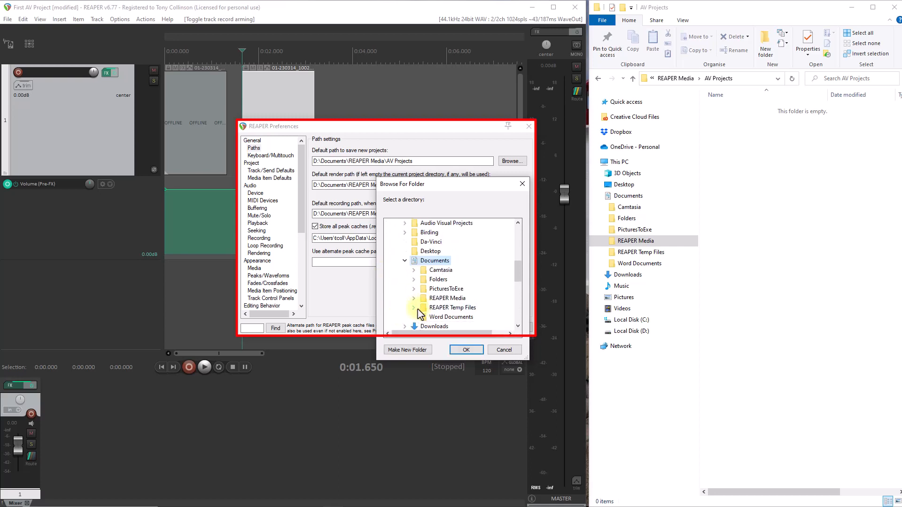
left_click(412, 308)
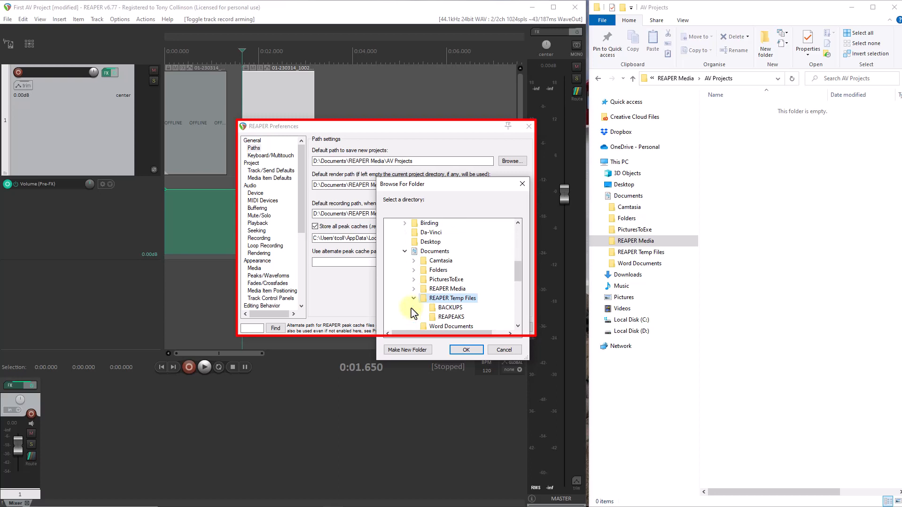
left_click(450, 317)
left_click(463, 350)
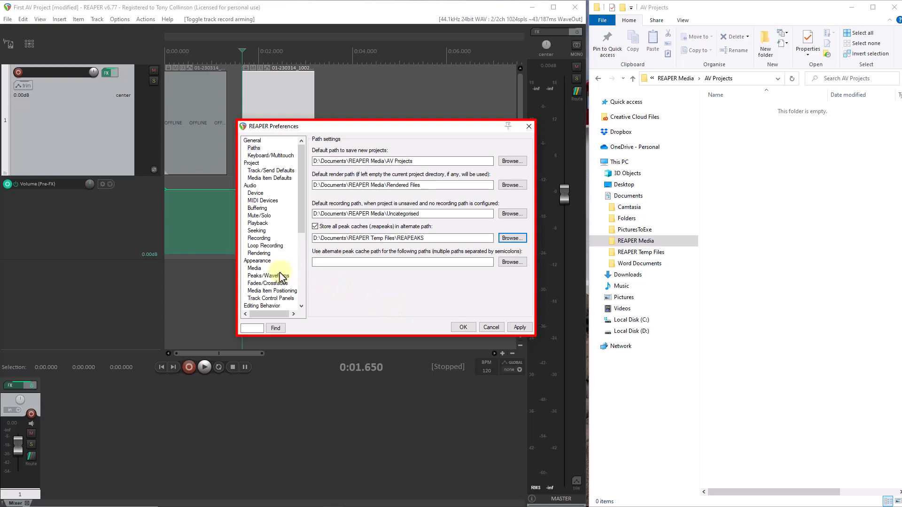
Step: In the recording preferences, add the $project wildcard and a hyphen before $tracknumber in the recorded filename format, and apply the preferences
left_click(252, 238)
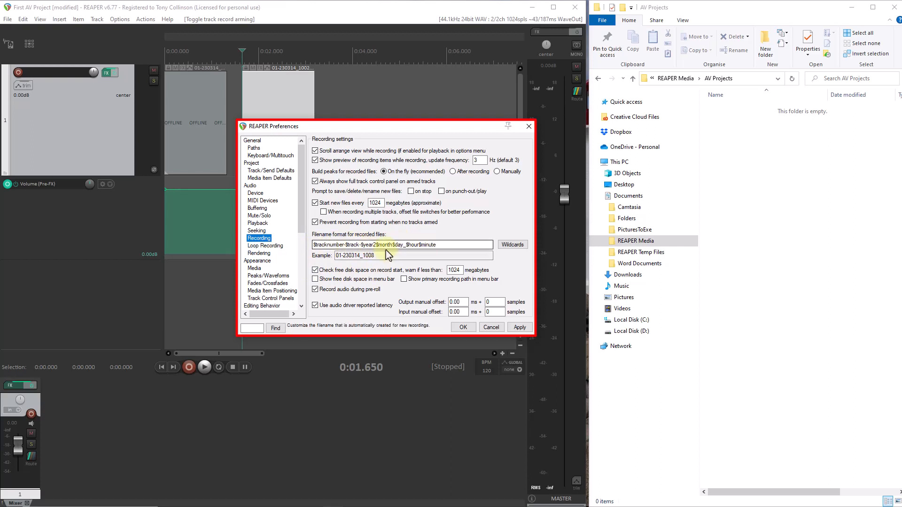
left_click(313, 246)
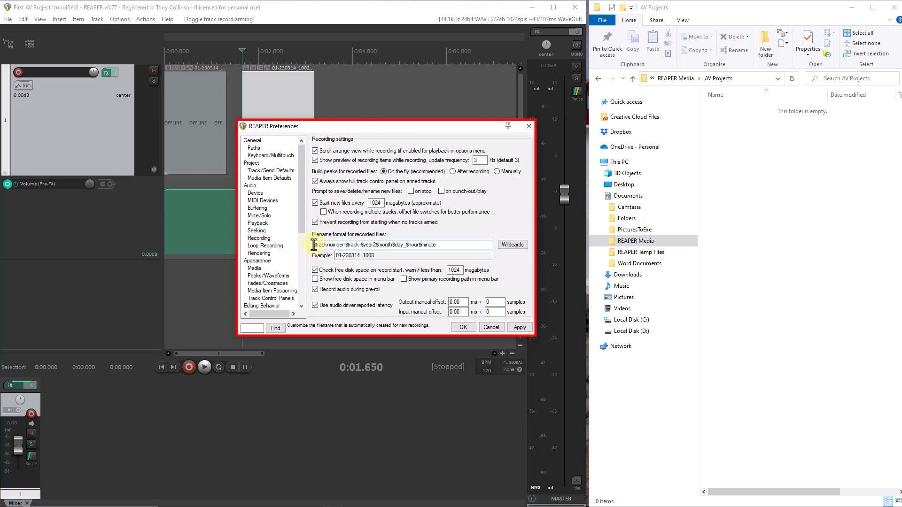
left_click(512, 245)
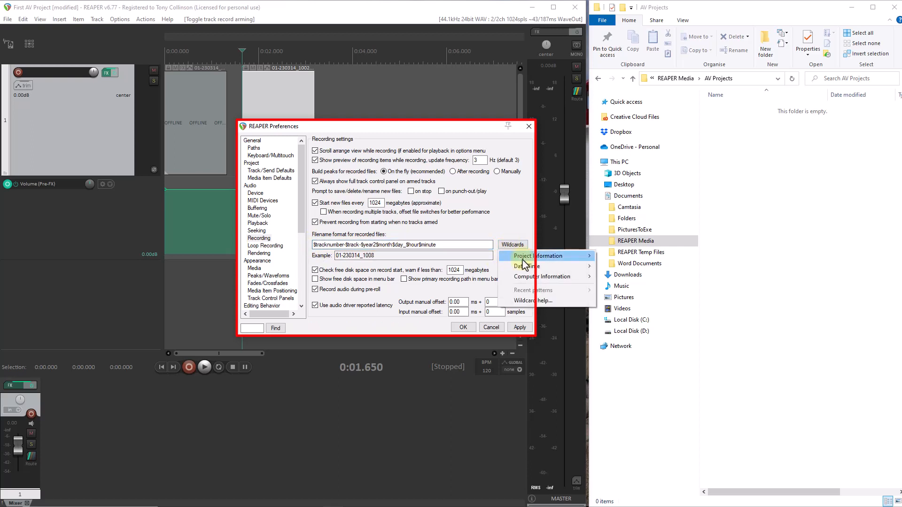
mouse_move(530, 260)
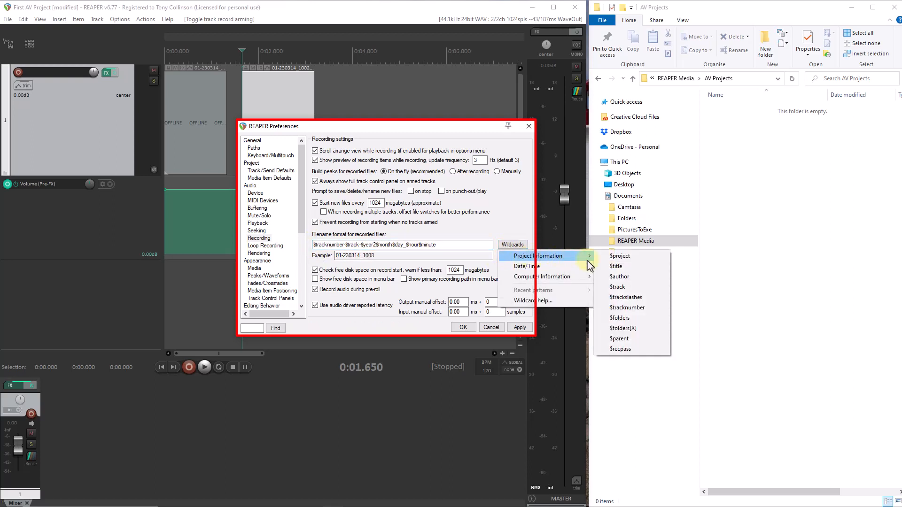
left_click(617, 258)
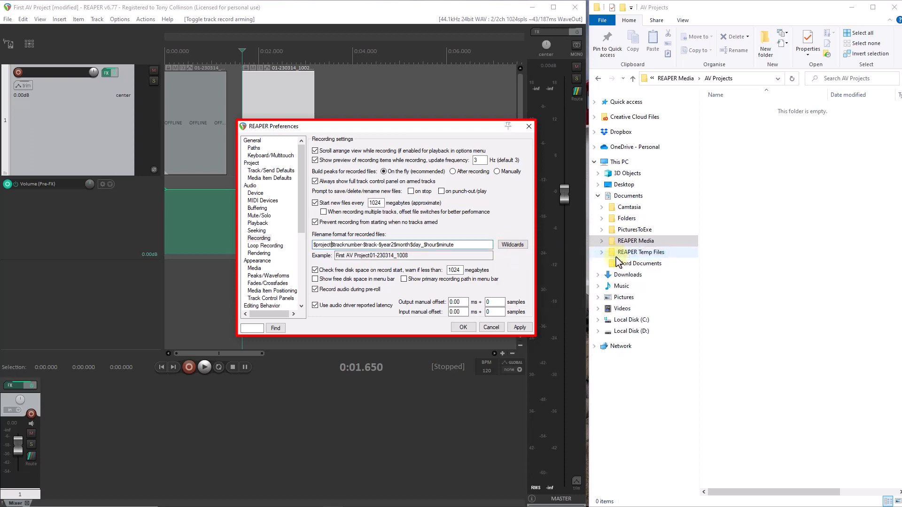
type("-")
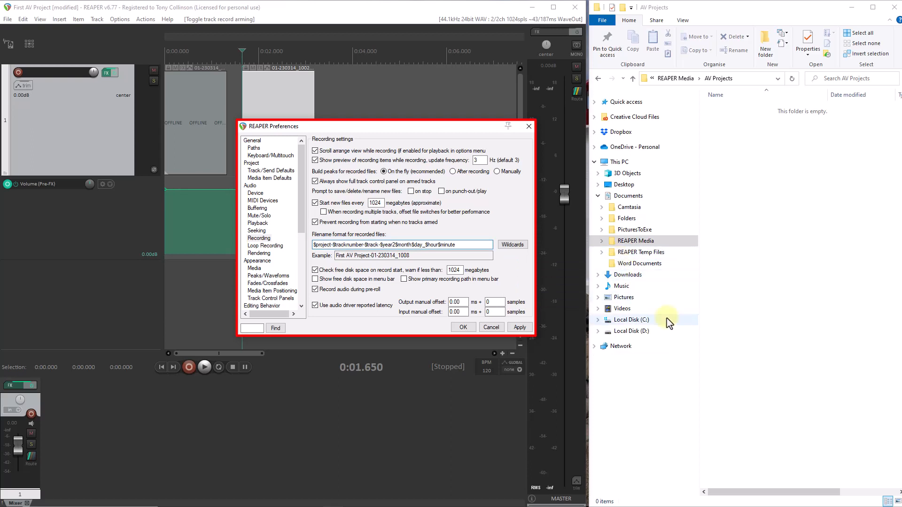
left_click(519, 327)
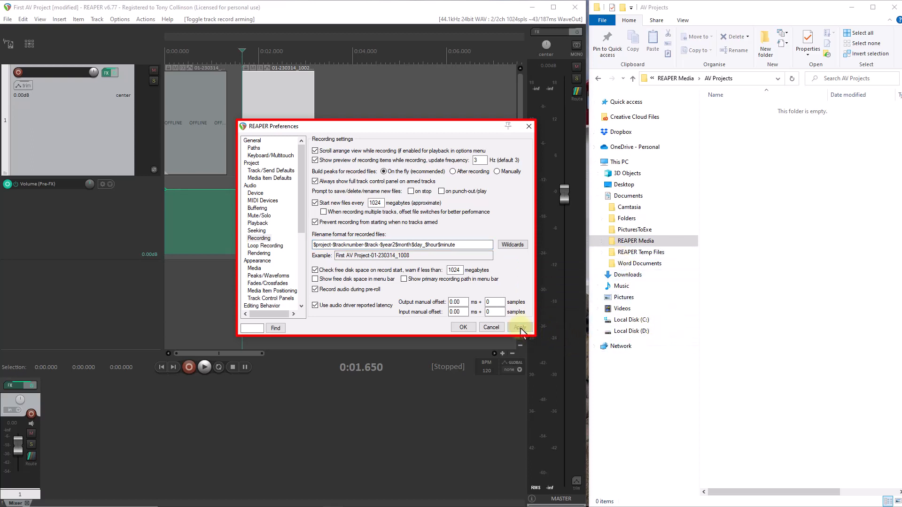
left_click(466, 327)
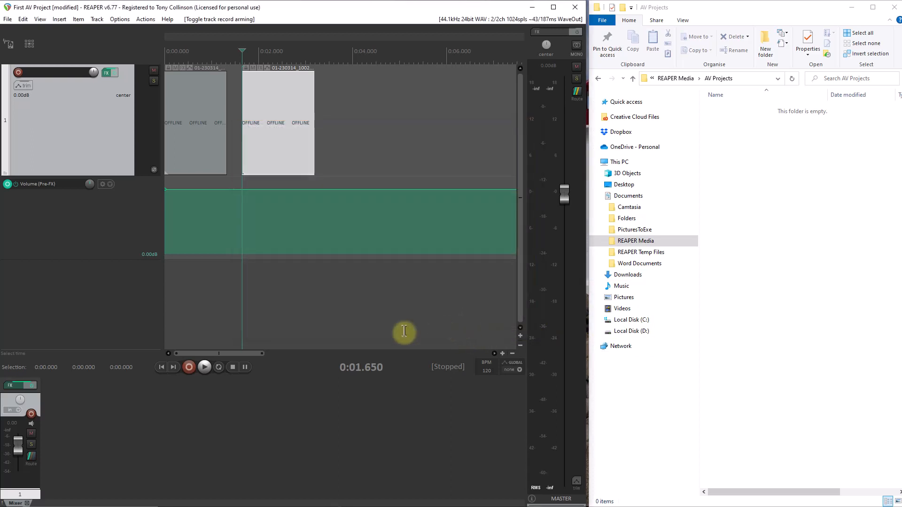
Step: Start a new project without saving the current one, and save it as Project 2 in AV Projects with its own subdirectory
left_click(602, 241)
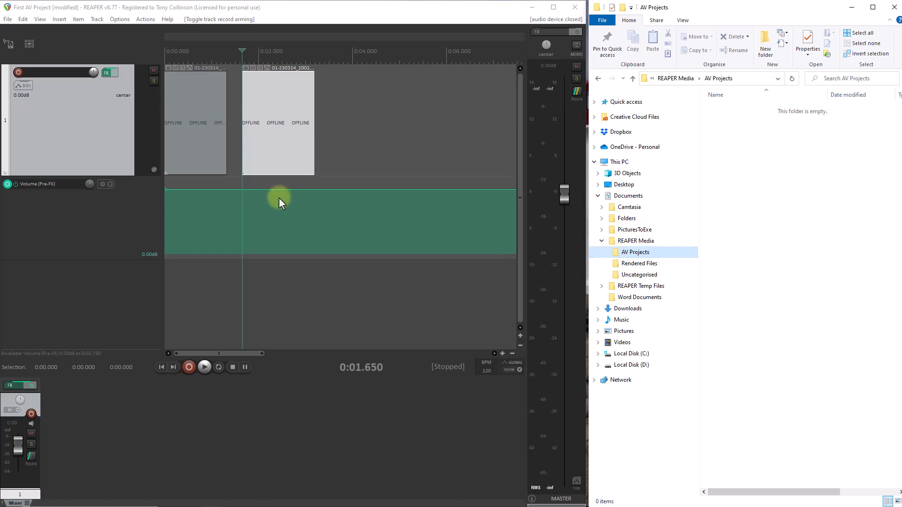
left_click(8, 20)
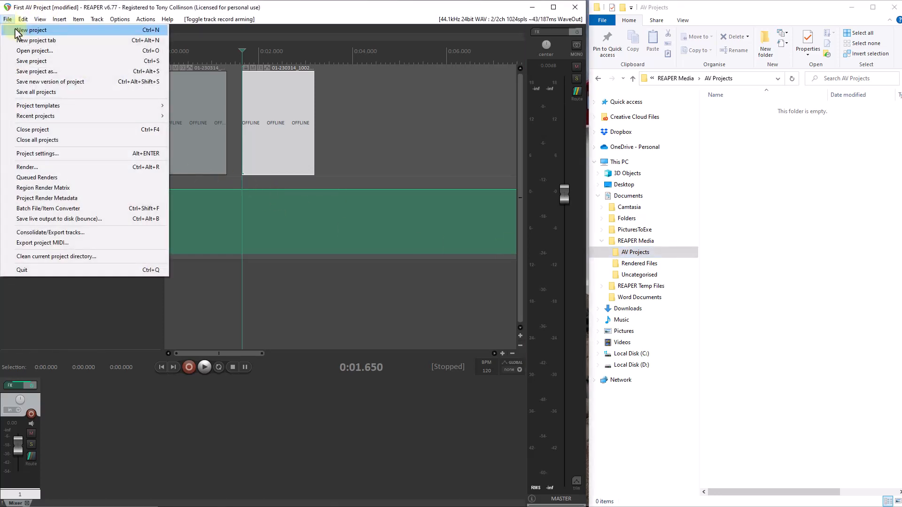
left_click(16, 29)
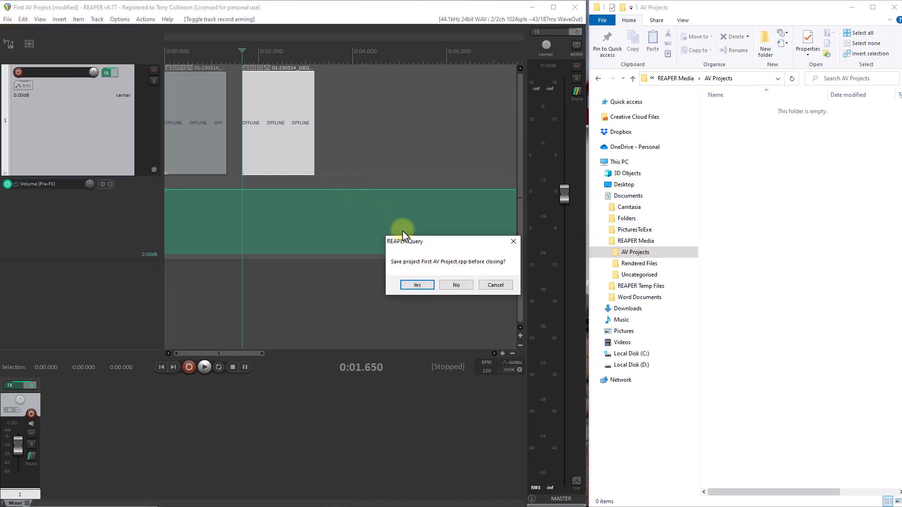
left_click(456, 286)
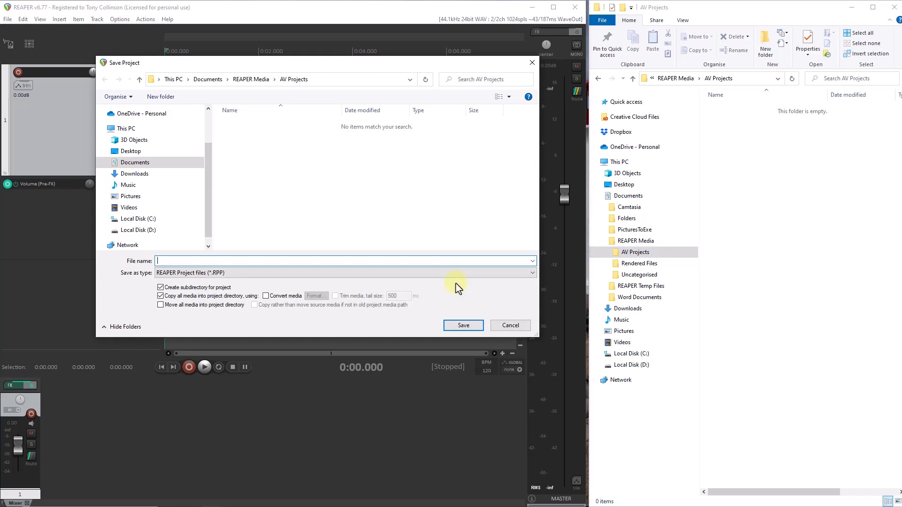
left_click(161, 296)
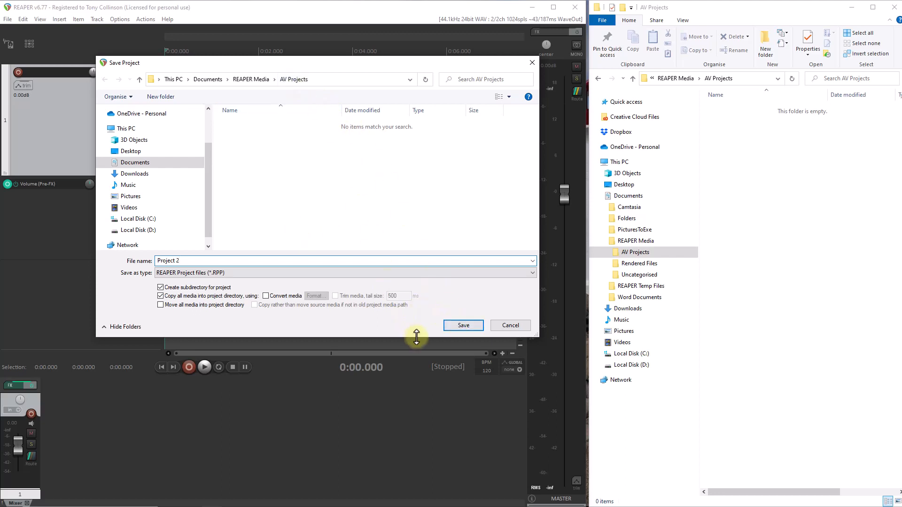
left_click(458, 325)
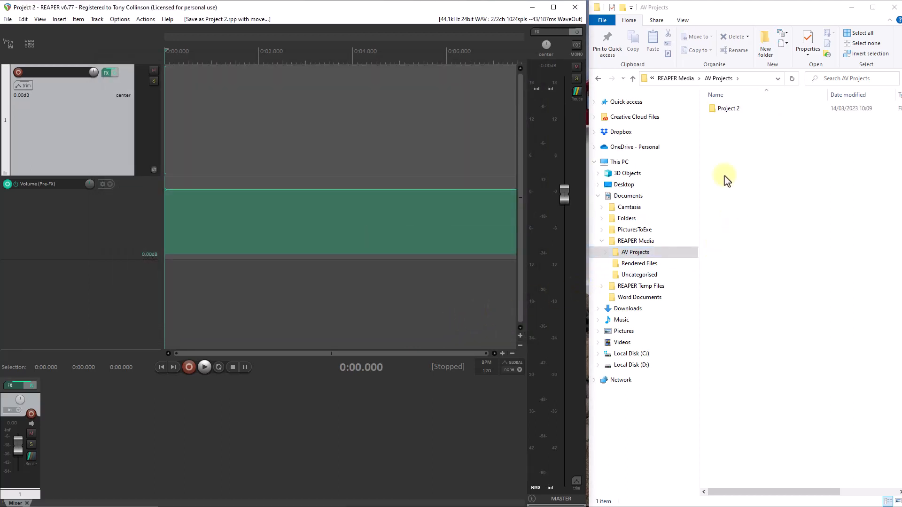
Step: Open Project 2's Media folder in File Explorer, and record a short first clip on track 1 in REAPER
double_click(714, 113)
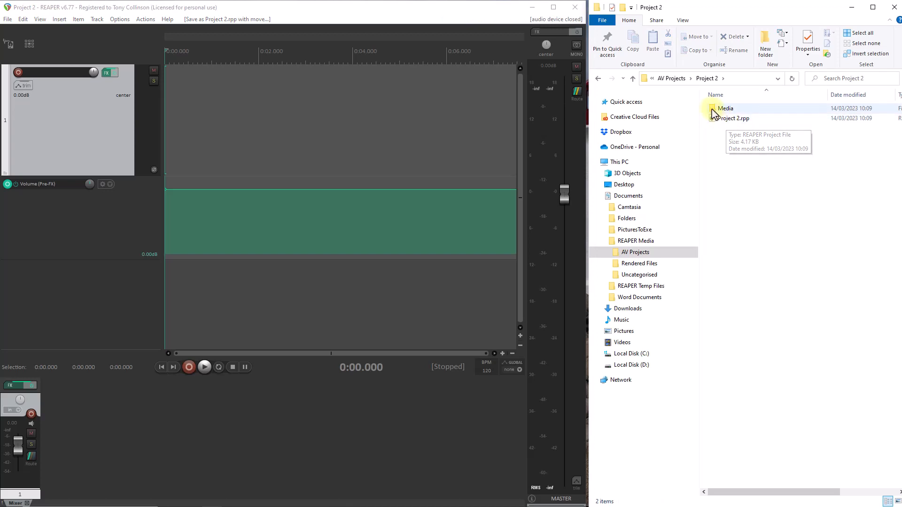
double_click(713, 108)
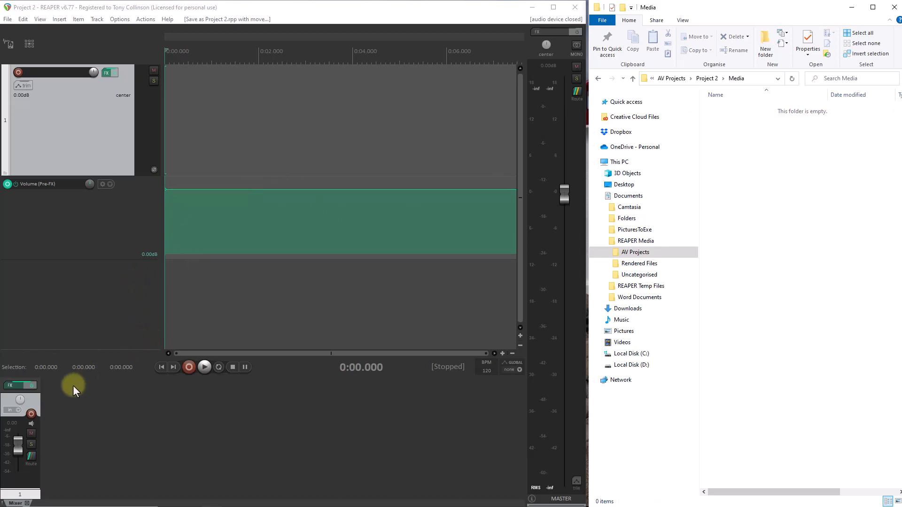
left_click(30, 414)
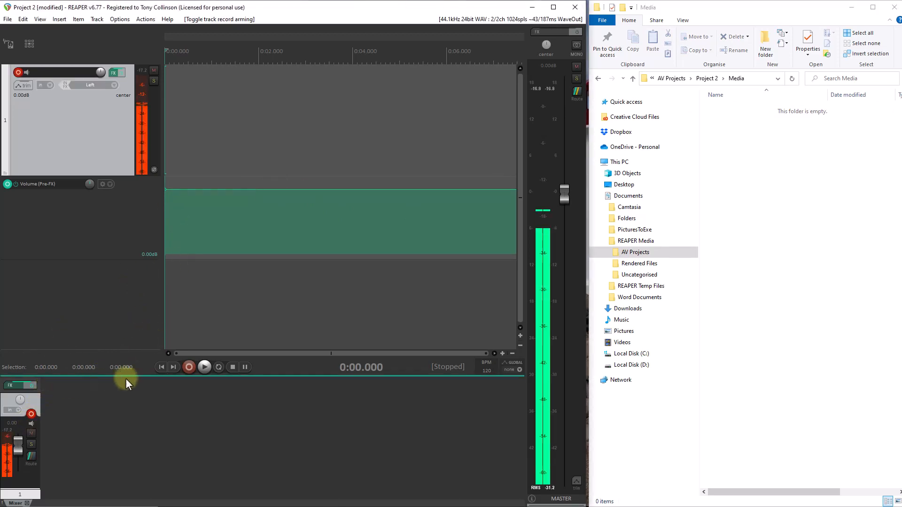
left_click(181, 365)
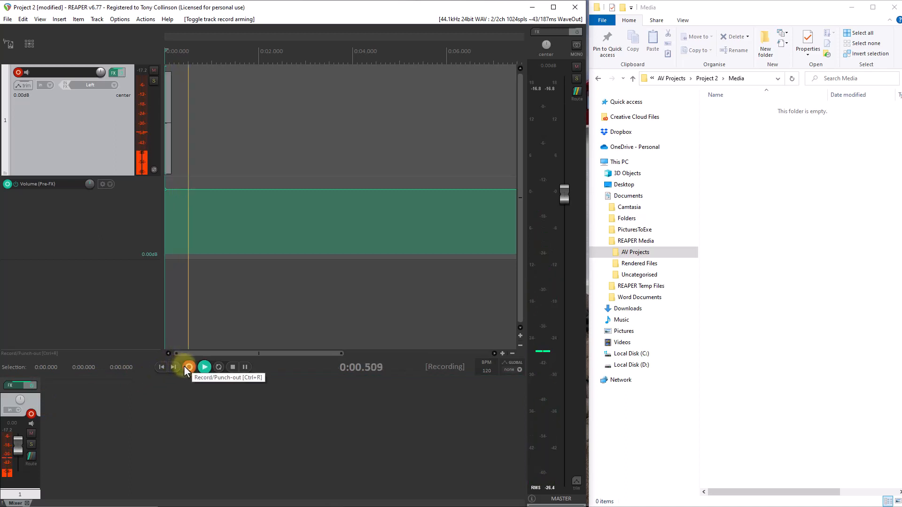
left_click(184, 365)
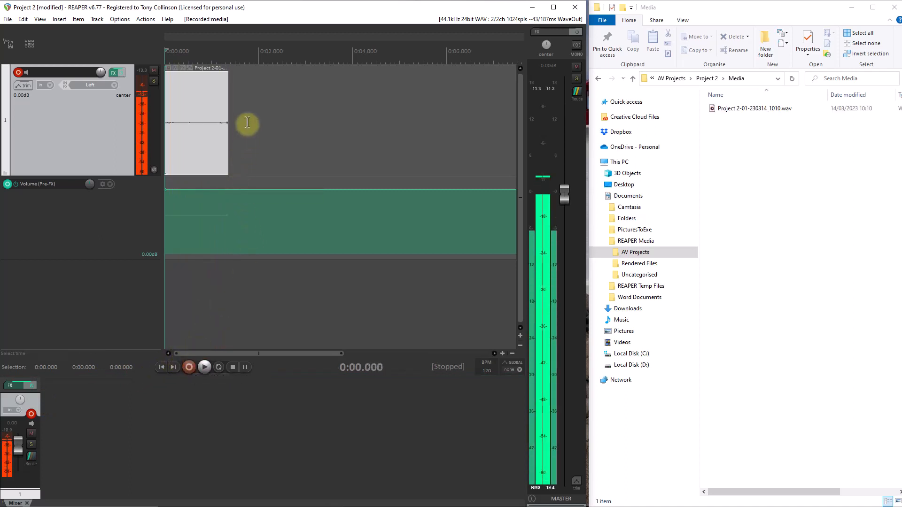
Step: Record a second clip on track 1 from about 0:01.770, just after the first clip, and disarm the track
left_click(247, 125)
left_click(192, 369)
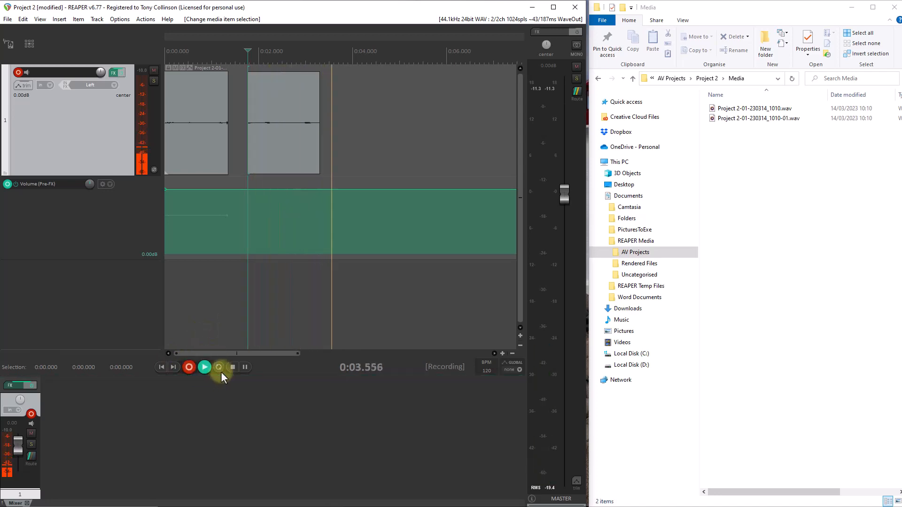
left_click(232, 367)
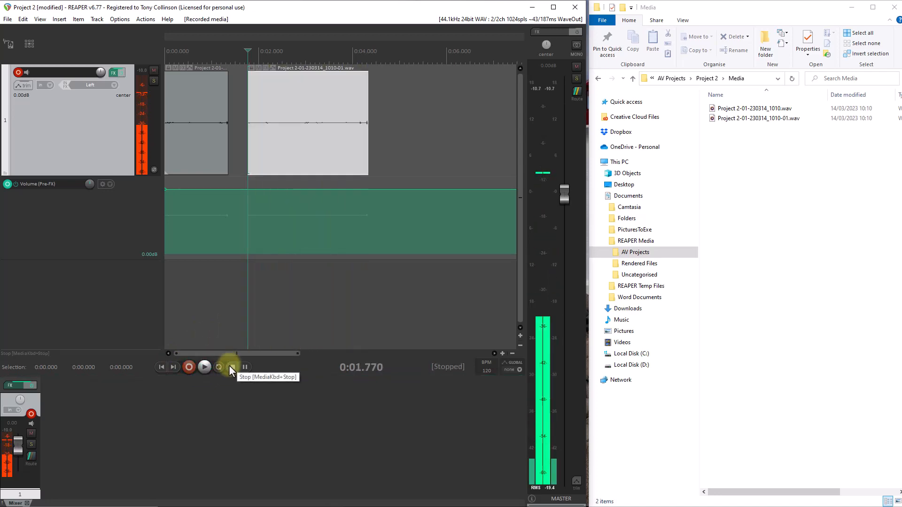
left_click(32, 414)
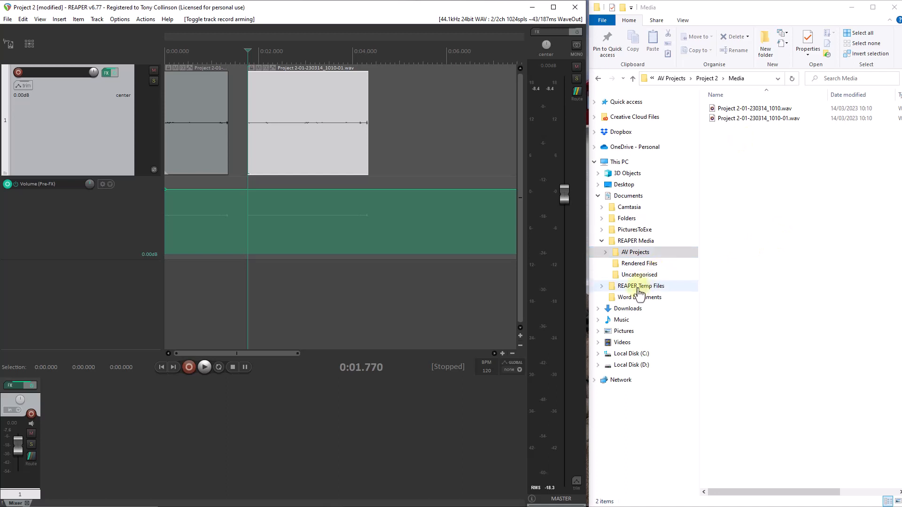
Step: Look through the REAPEAKS and BACKUPS folders in REAPER Temp Files in File Explorer, collapse that folder and return to AV Projects
left_click(601, 285)
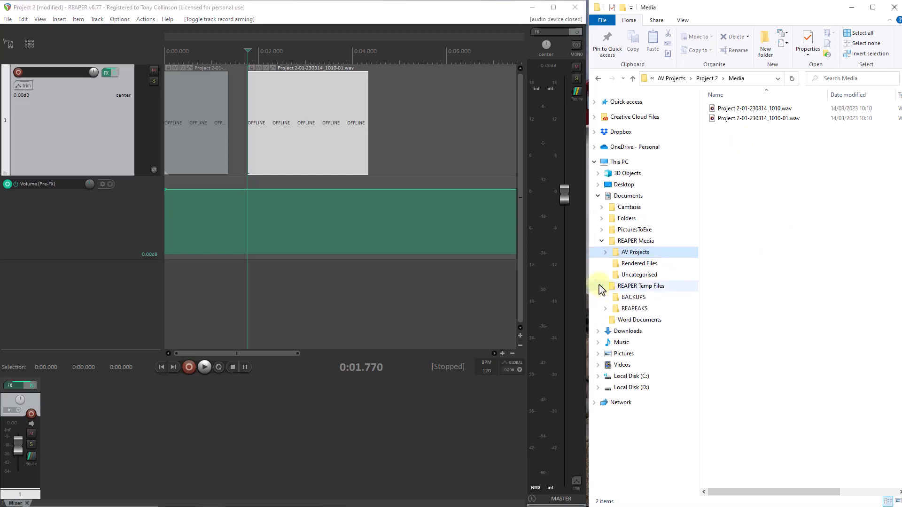
left_click(619, 310)
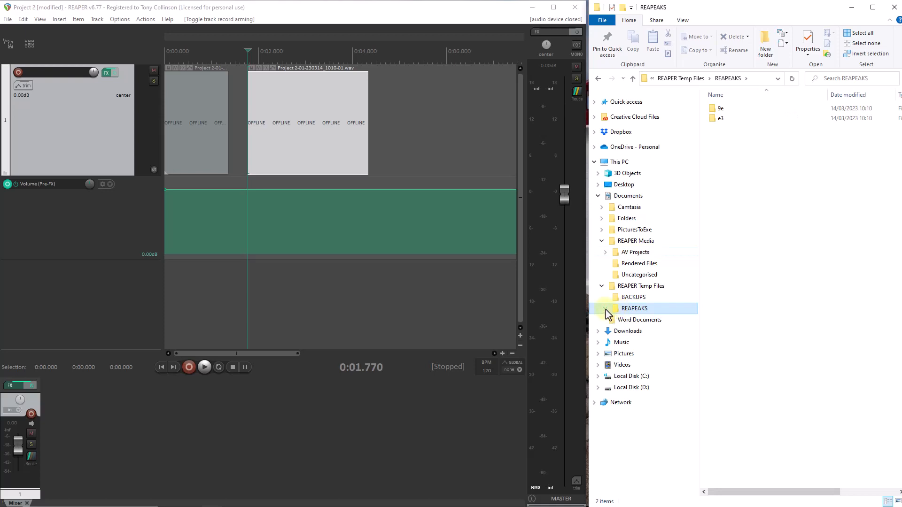
left_click(605, 310)
left_click(605, 310)
left_click(629, 297)
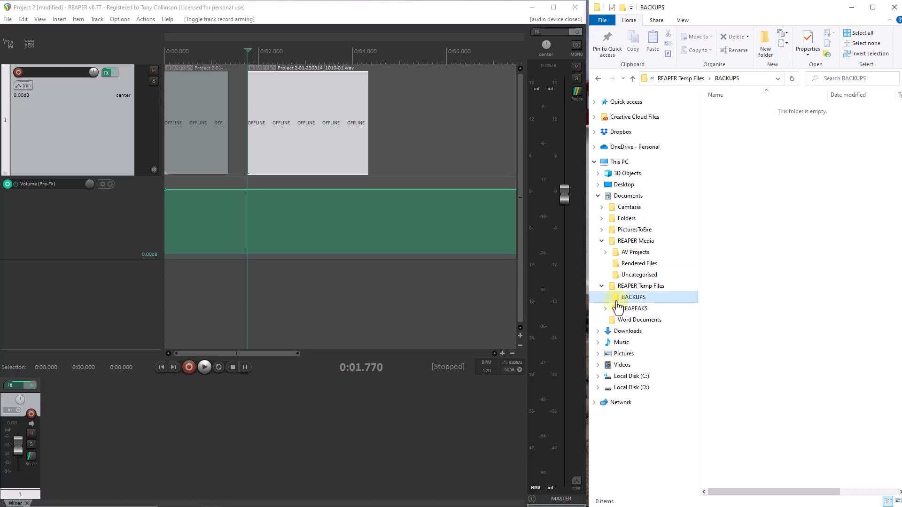
left_click(350, 171)
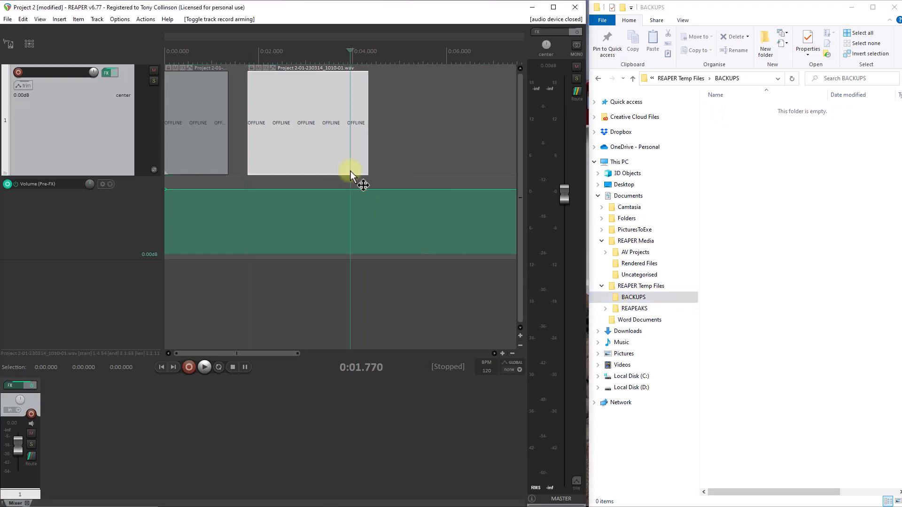
left_click(653, 301)
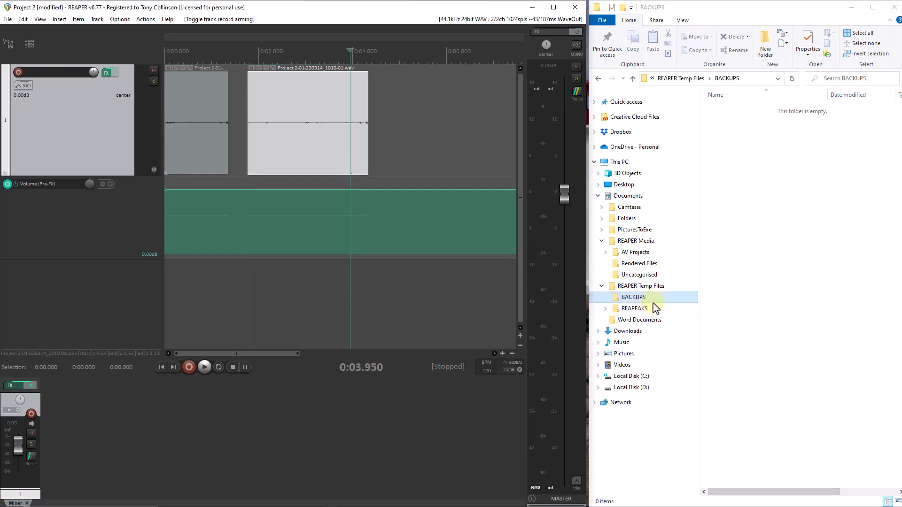
left_click(603, 287)
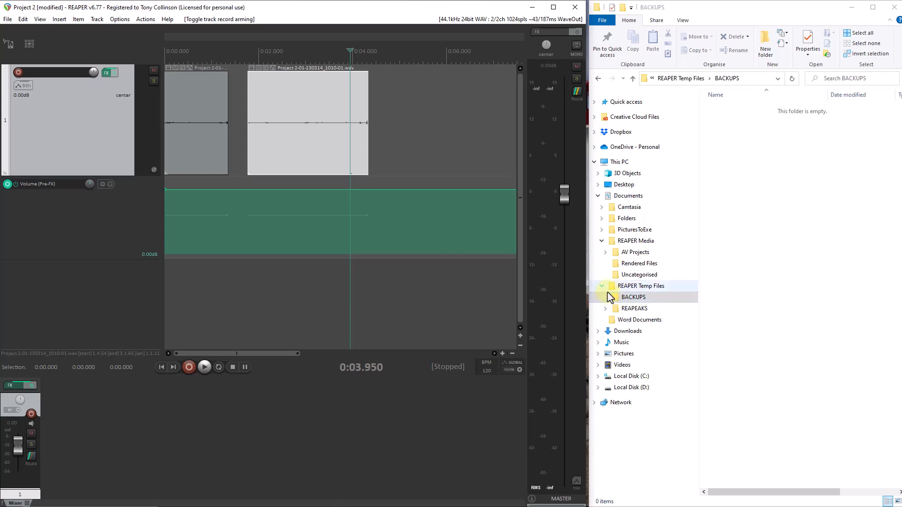
left_click(620, 256)
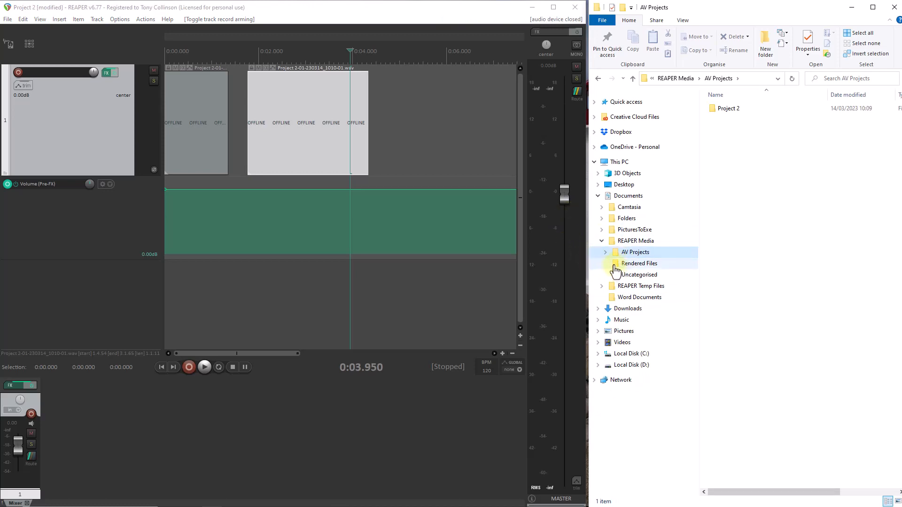
Step: Render the entire project's master mix in REAPER as Project 2.wav, a 24 bit PCM WAV in Rendered Files, and close the render window
left_click(132, 207)
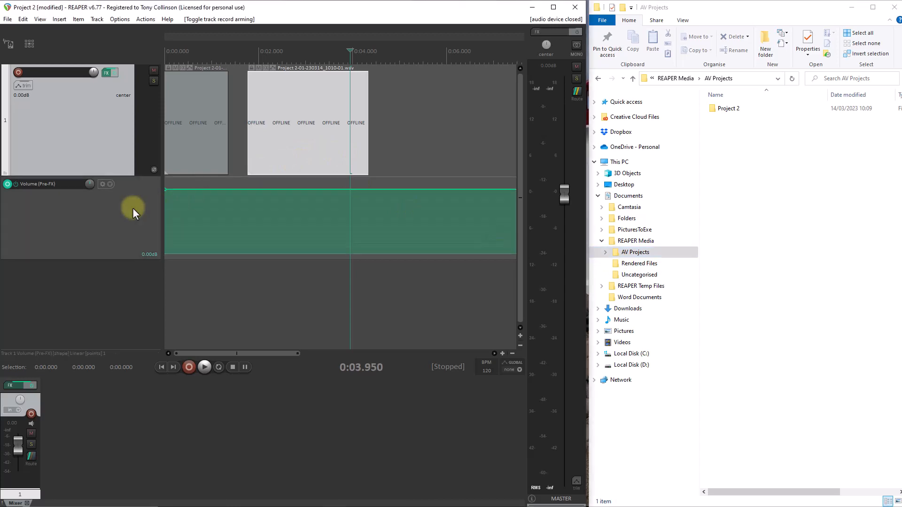
left_click(7, 19)
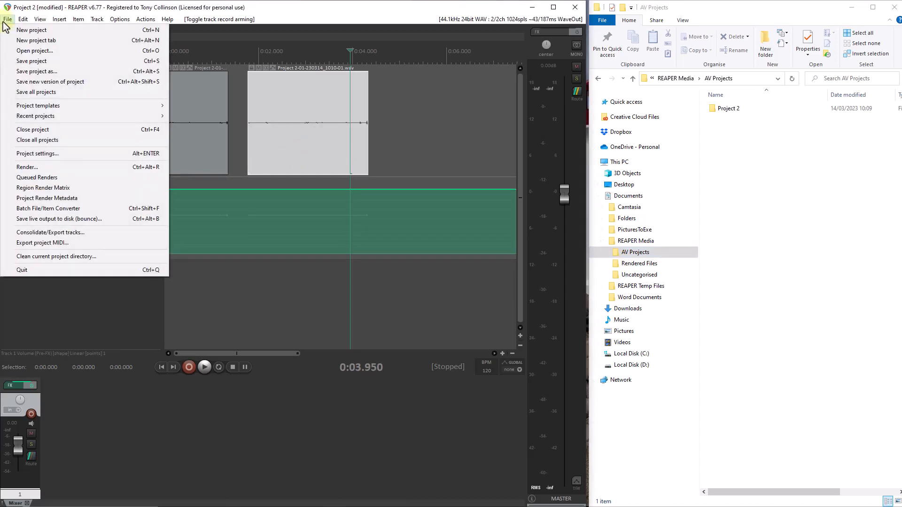
mouse_move(42, 123)
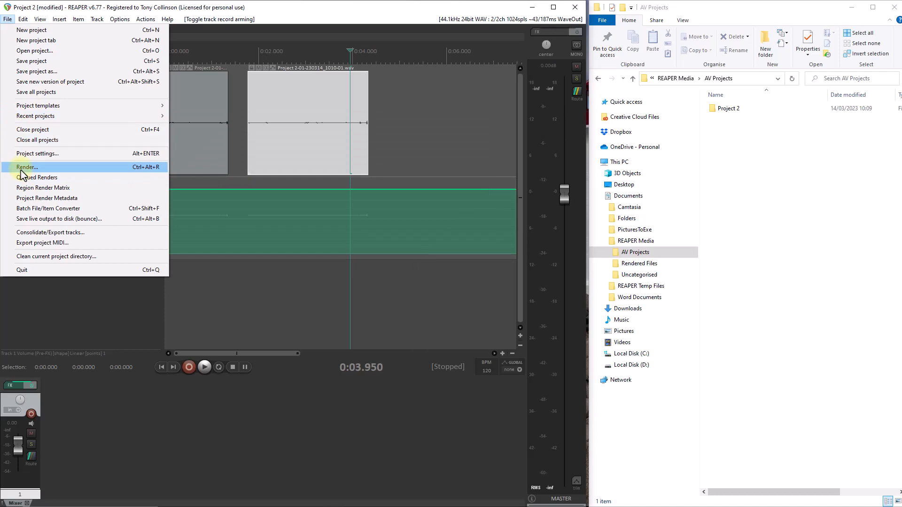
left_click(20, 168)
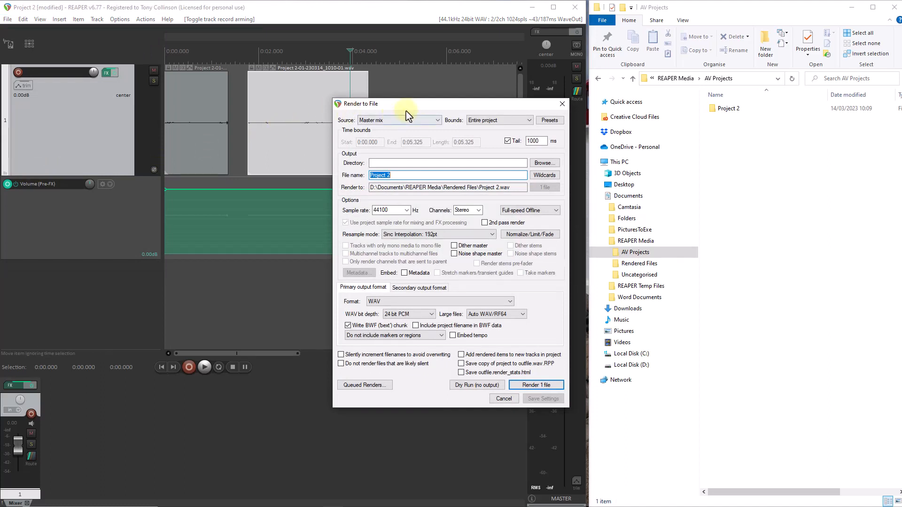
left_click_drag(413, 105, 368, 98)
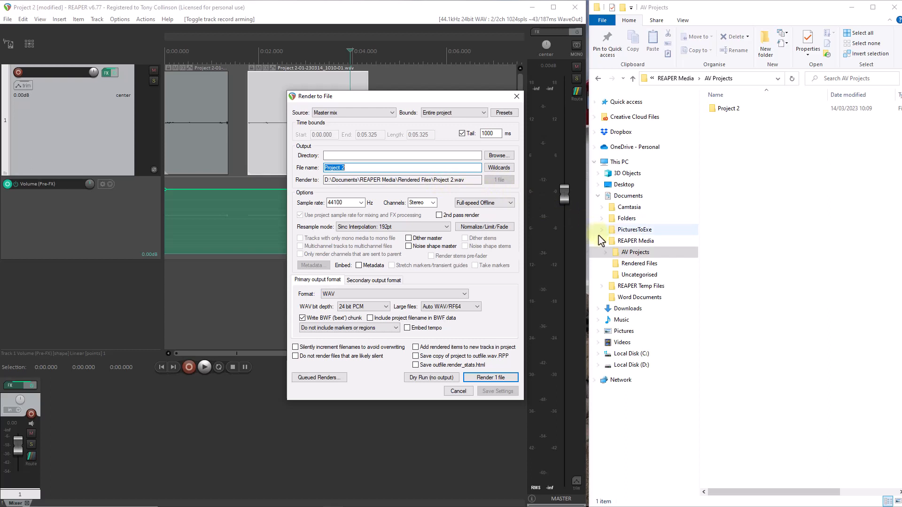
left_click(597, 249)
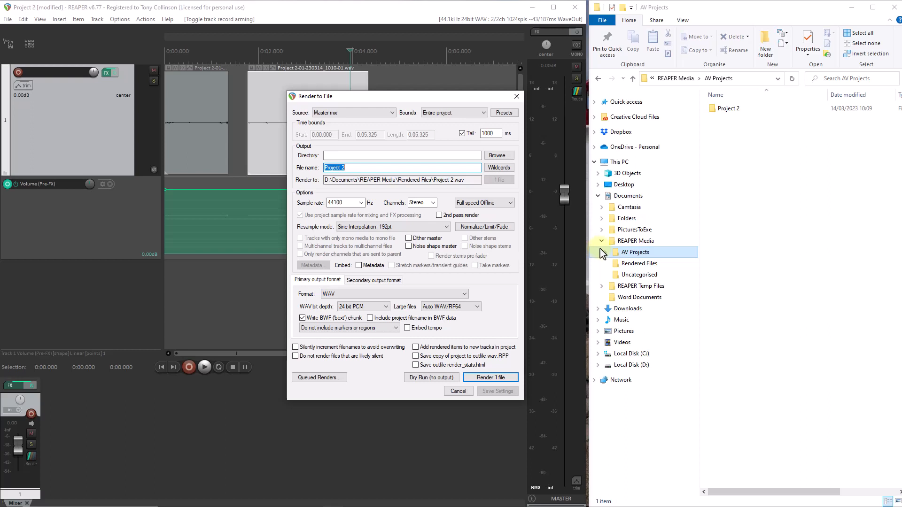
left_click(491, 379)
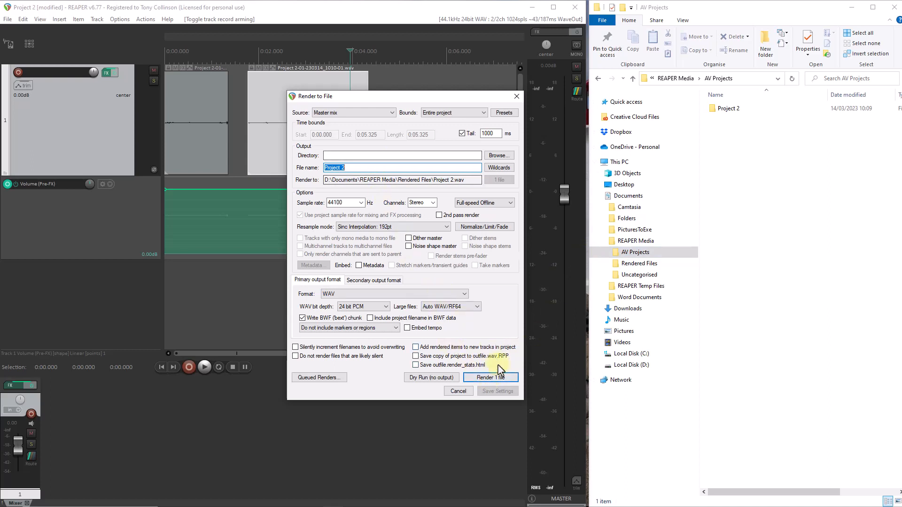
left_click(491, 378)
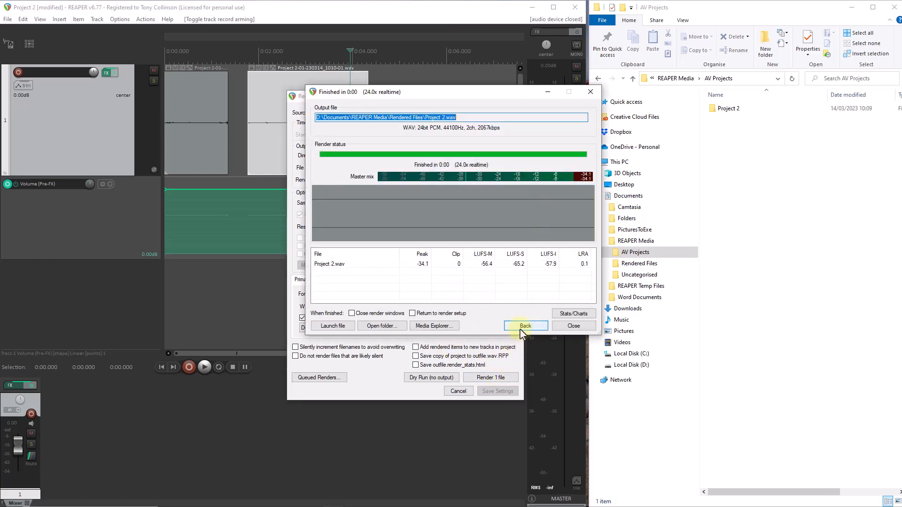
left_click(572, 326)
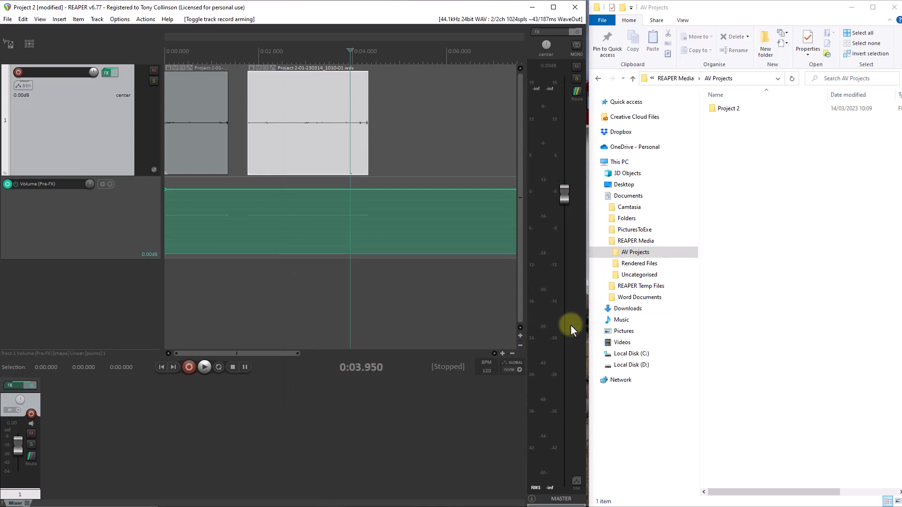
Step: Check the Rendered Files folder and the contents of the Project 2 folder in File Explorer, and return to AV Projects
left_click(618, 265)
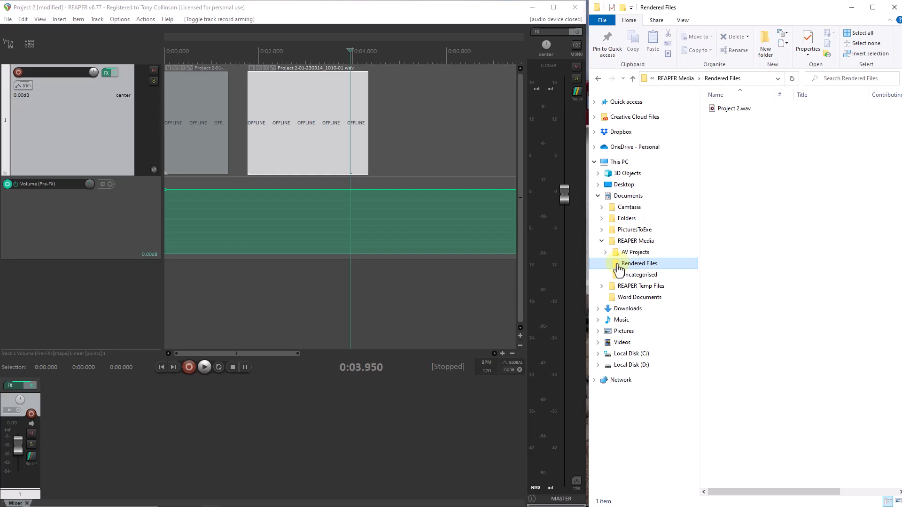
left_click(658, 254)
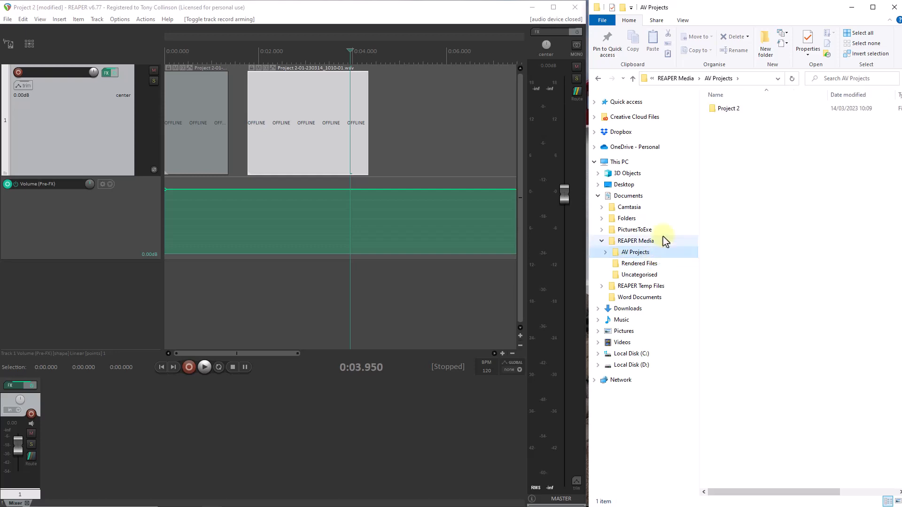
double_click(723, 109)
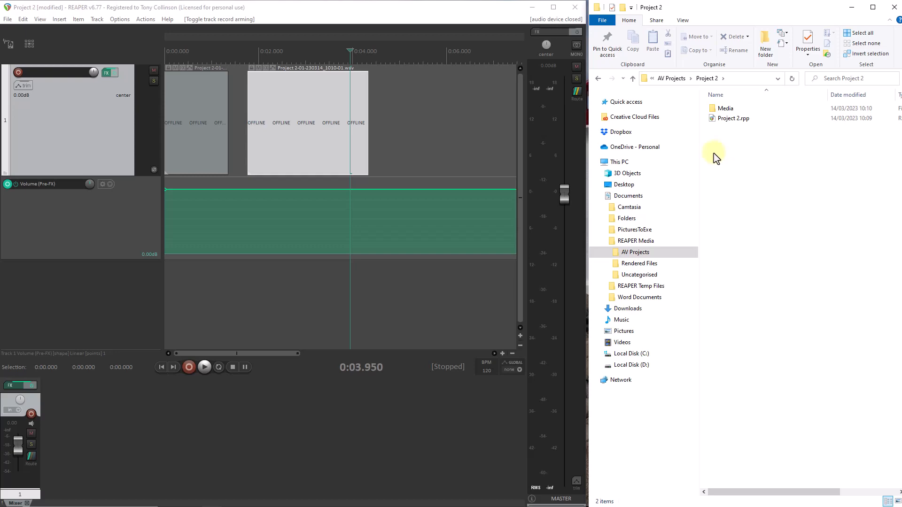
left_click(633, 254)
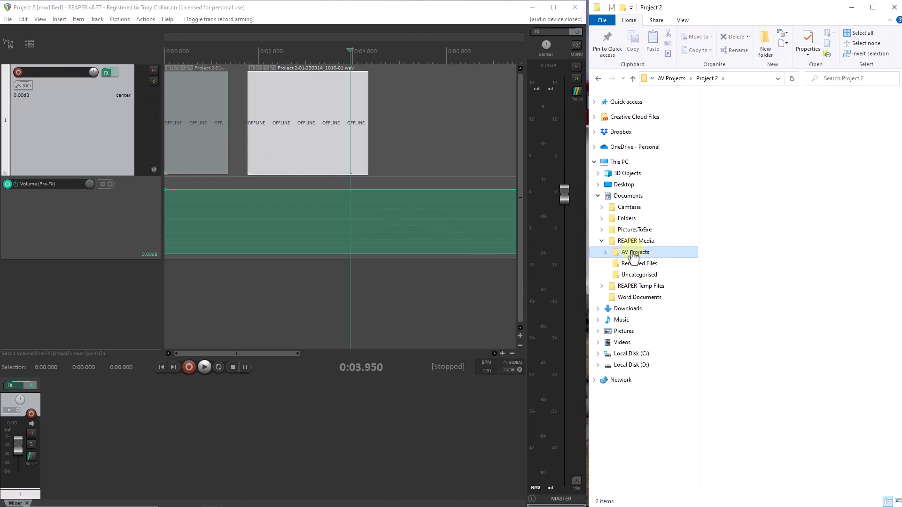
Step: Save Project 2 in REAPER, and start a new project saved as Project Reaper in AV Projects with its own subdirectory
left_click(8, 21)
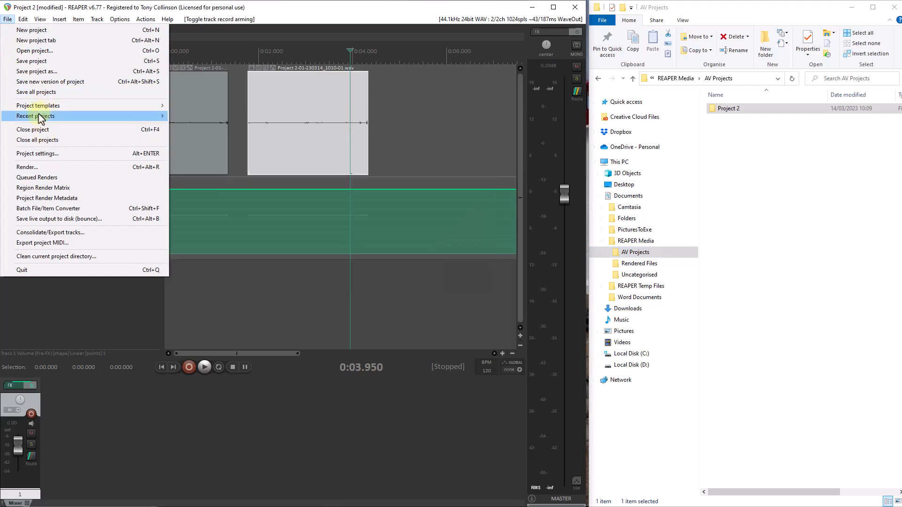
left_click(34, 62)
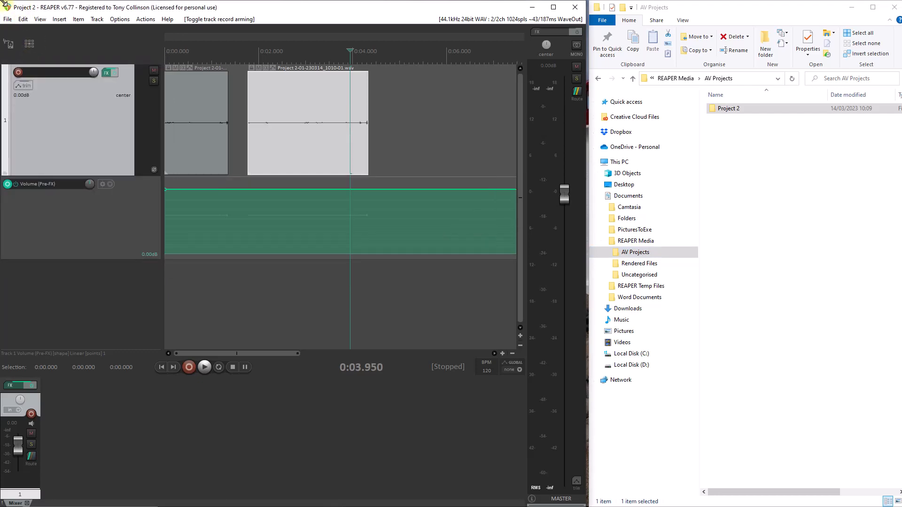
left_click(8, 19)
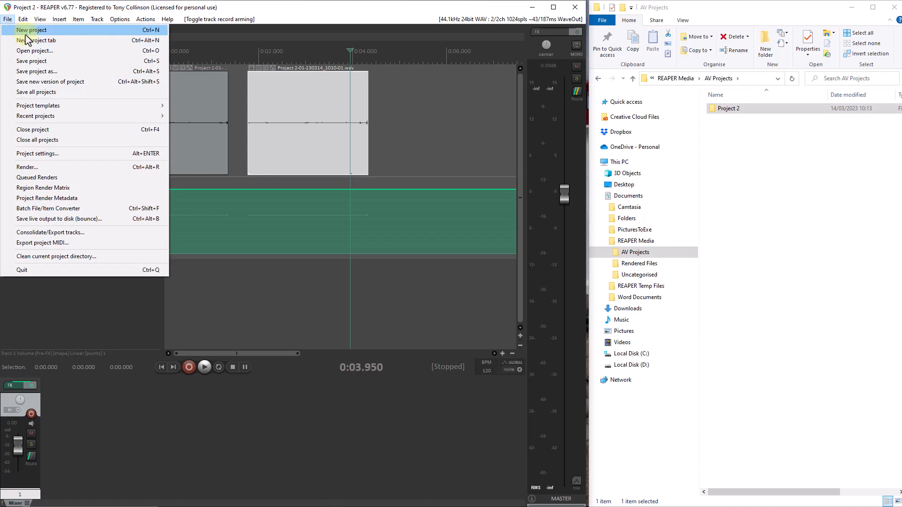
left_click(22, 30)
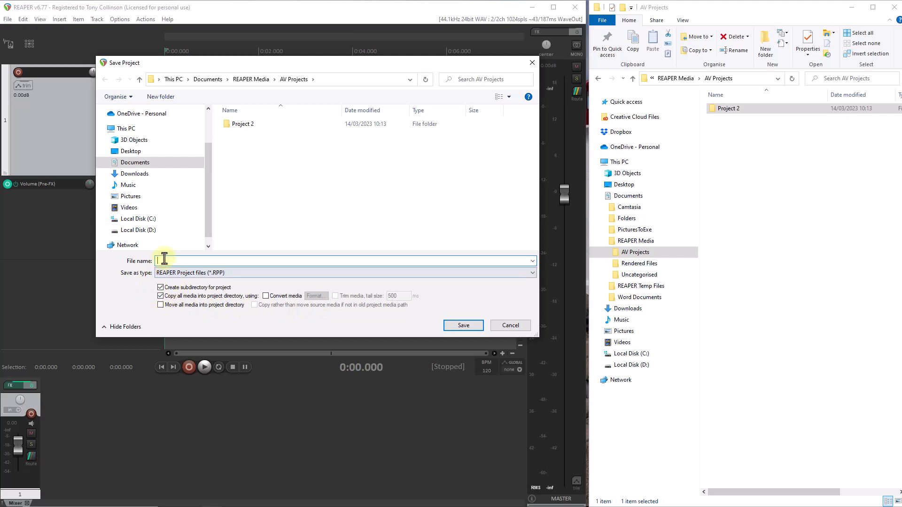
type("Proj")
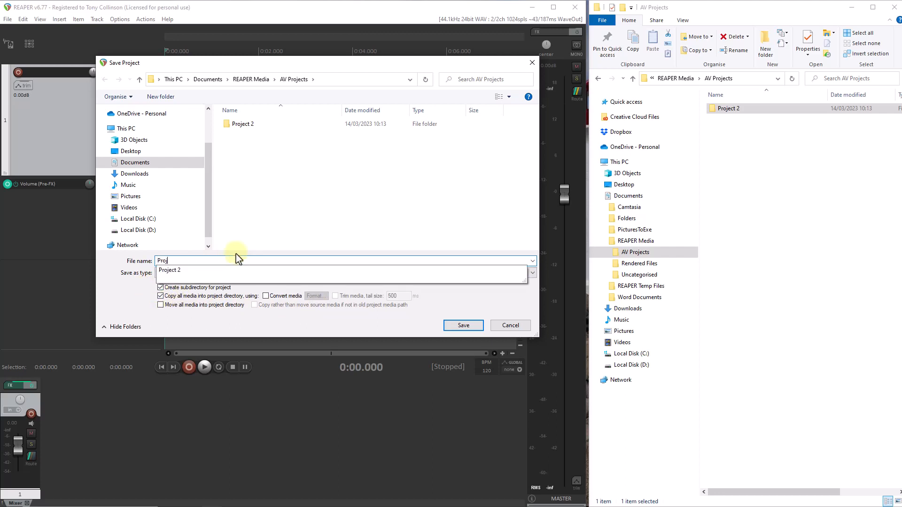
type("ect Reaper")
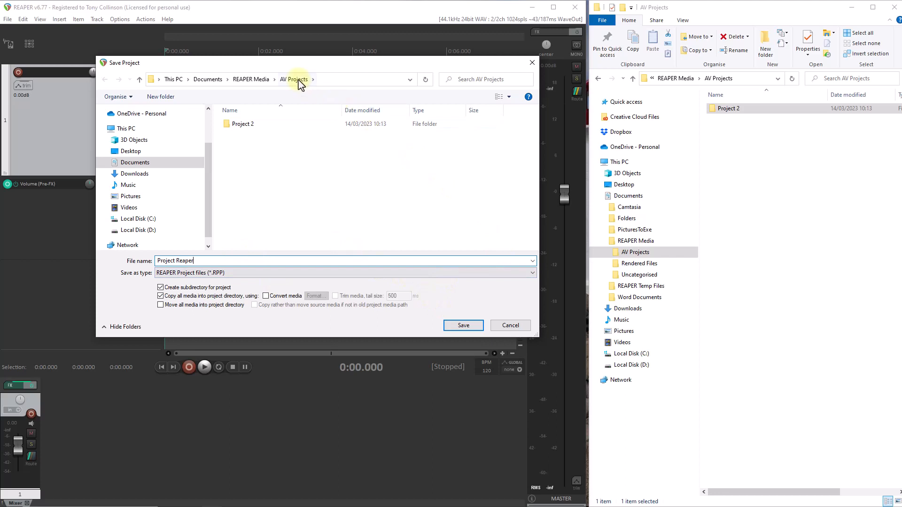
left_click(463, 326)
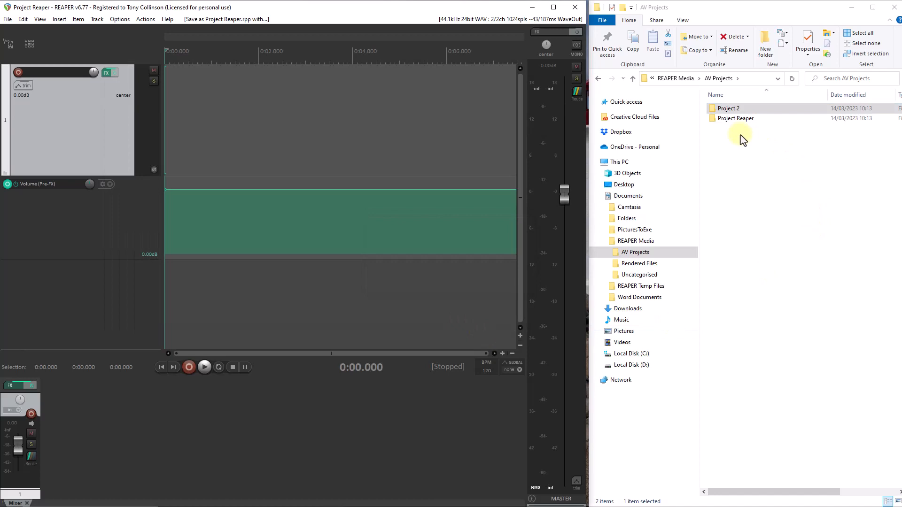
Step: Open the FX chain of track 1 in the new project to examine its default effects
left_click(713, 112)
left_click(105, 73)
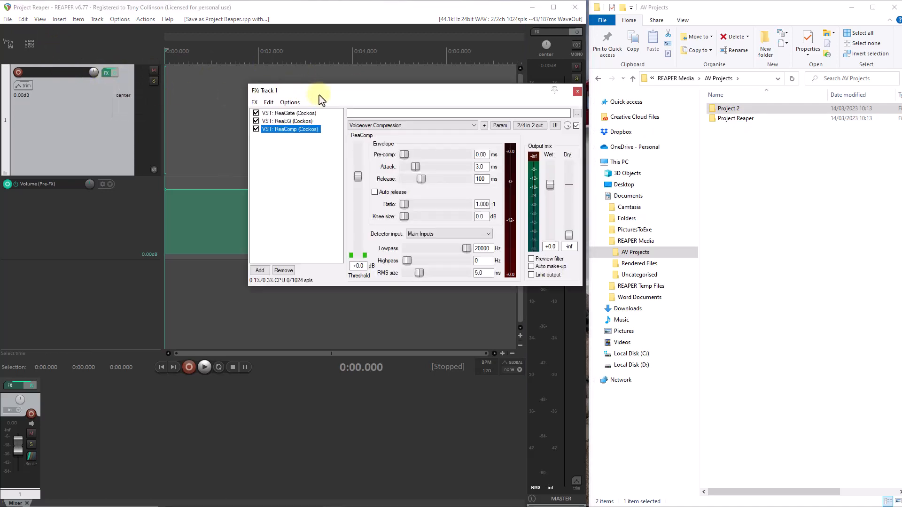